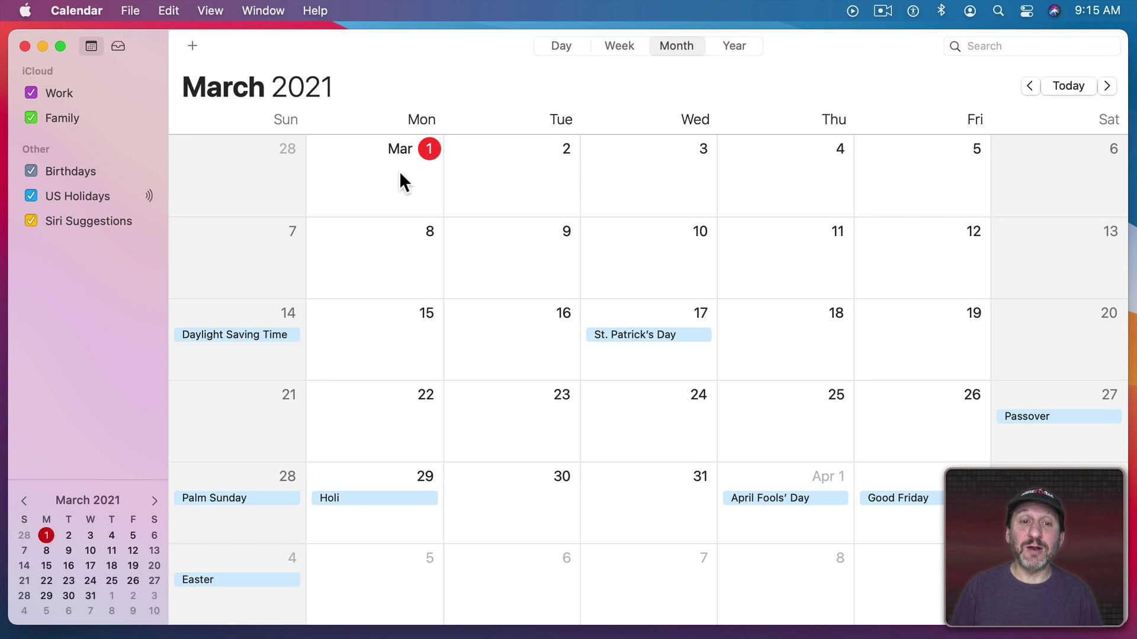
Delete the existing event from the March 2021 month view.
key("BackSpace")
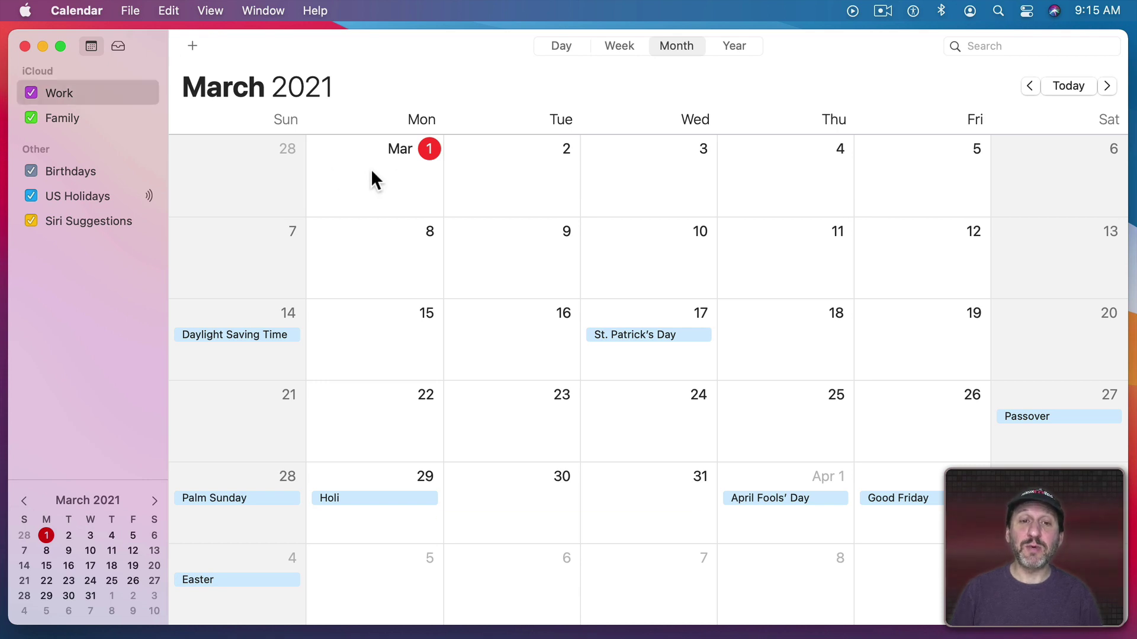
Add an all-day event titled 'Test' on March 1, 2021, keeping its 1-day-before alert.
double_click(372, 172)
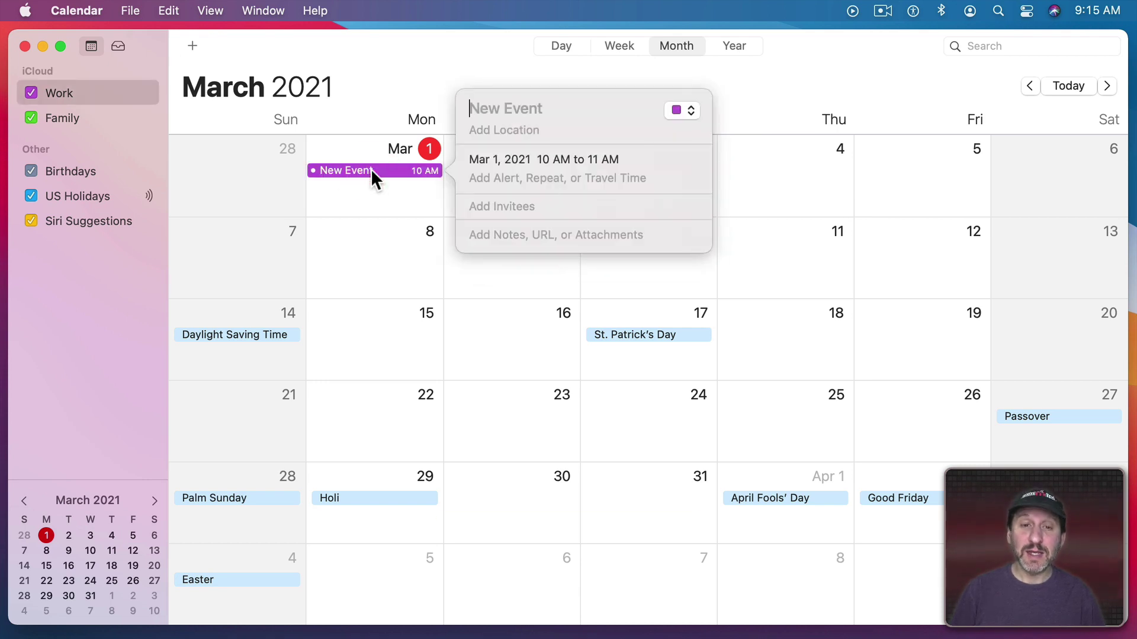
type("Test")
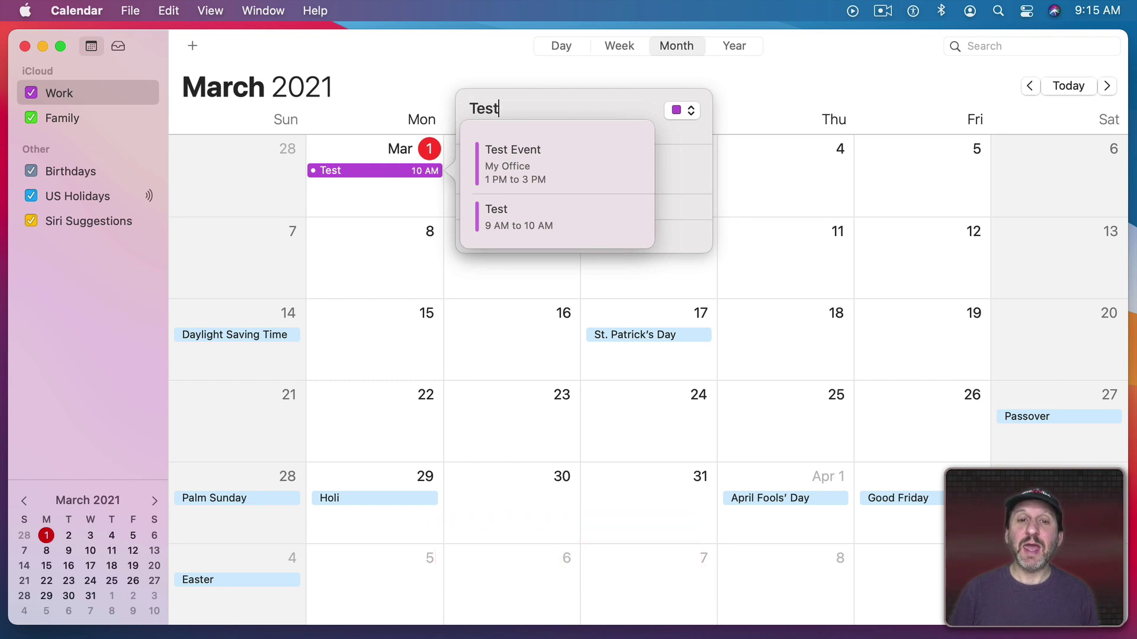
key("Tab")
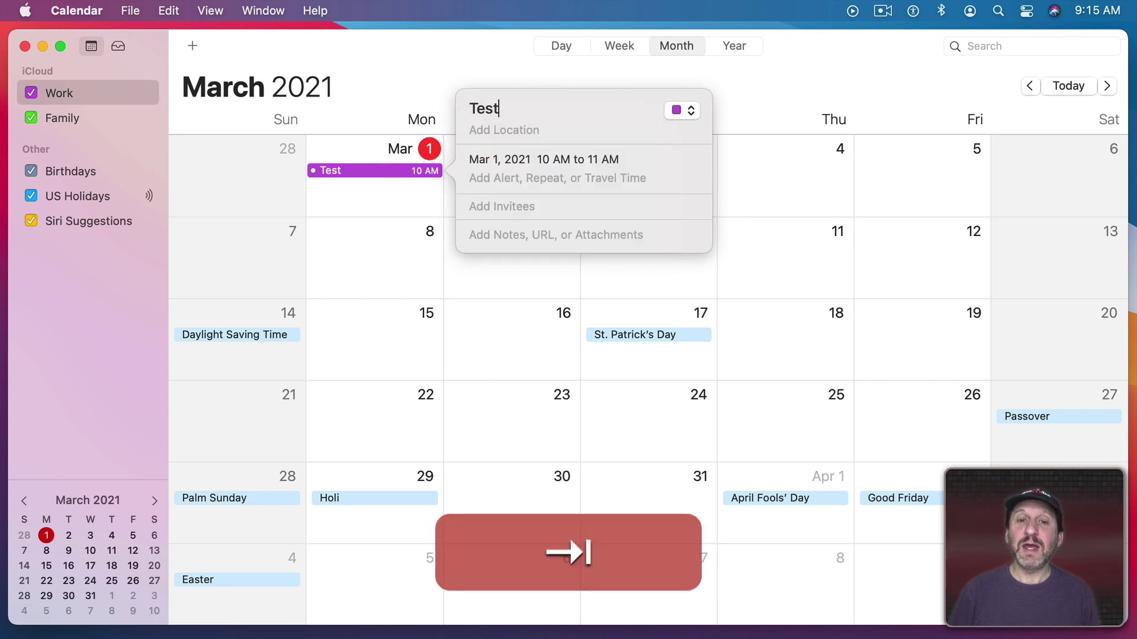
left_click(510, 178)
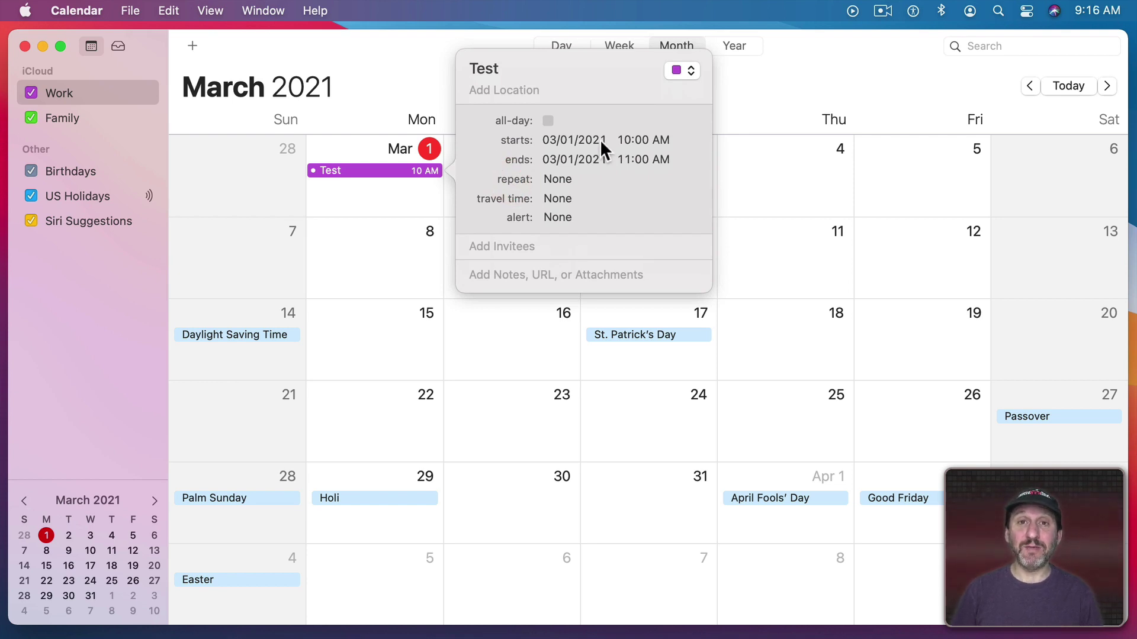
left_click(548, 122)
left_click(548, 144)
left_click(546, 143)
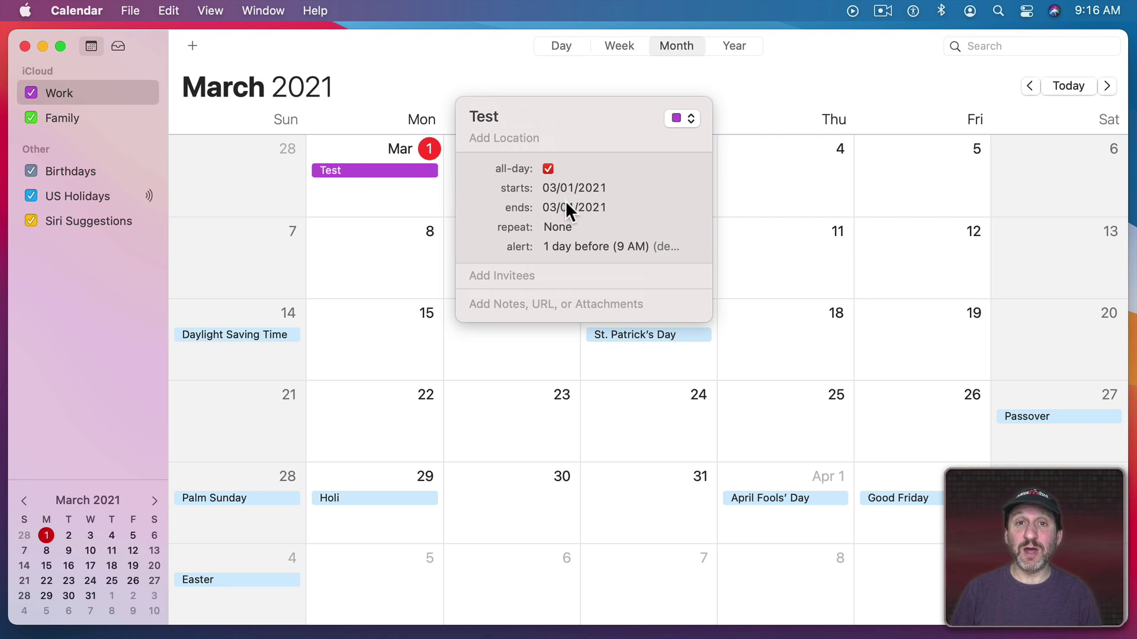
Make Test a 12–1 PM timed event, exploring then cancelling a custom alert.
left_click(547, 169)
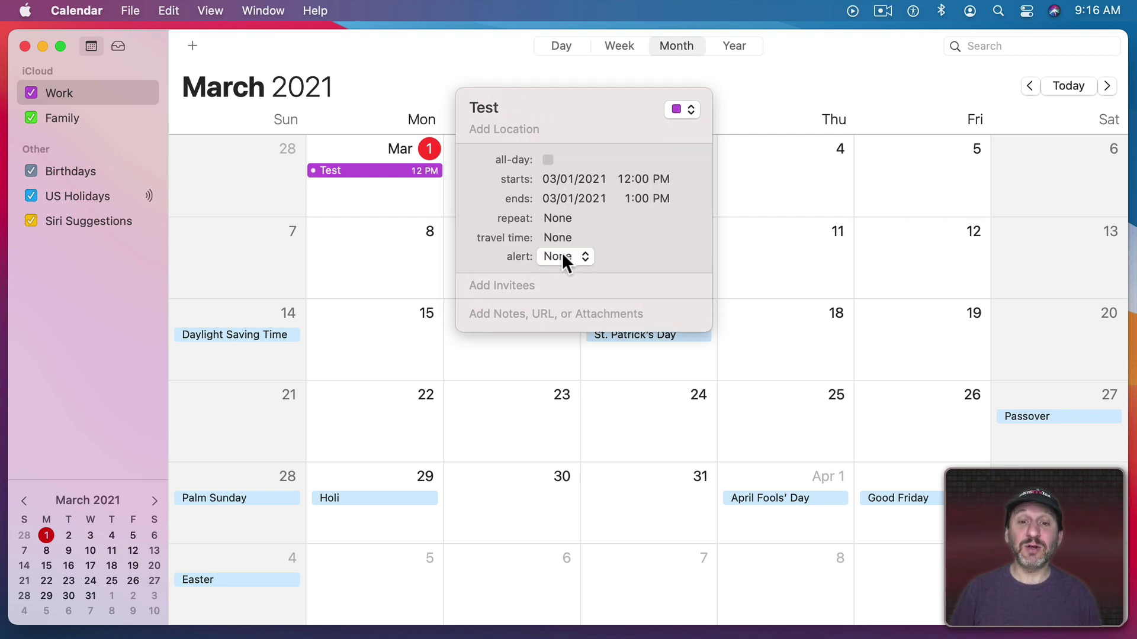
left_click(566, 258)
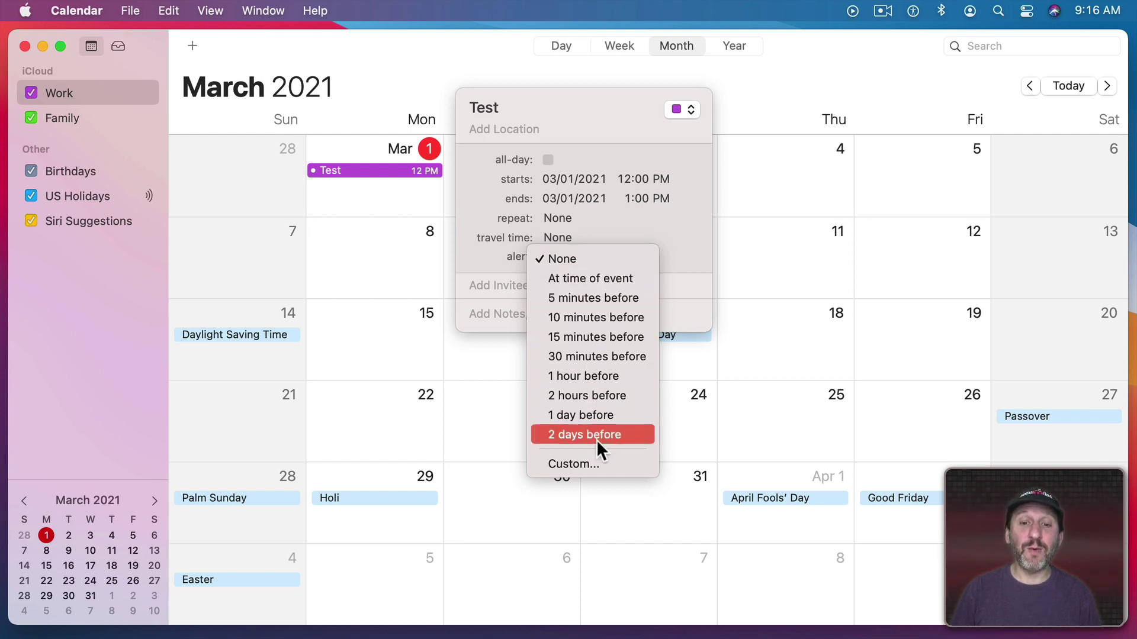
left_click(592, 465)
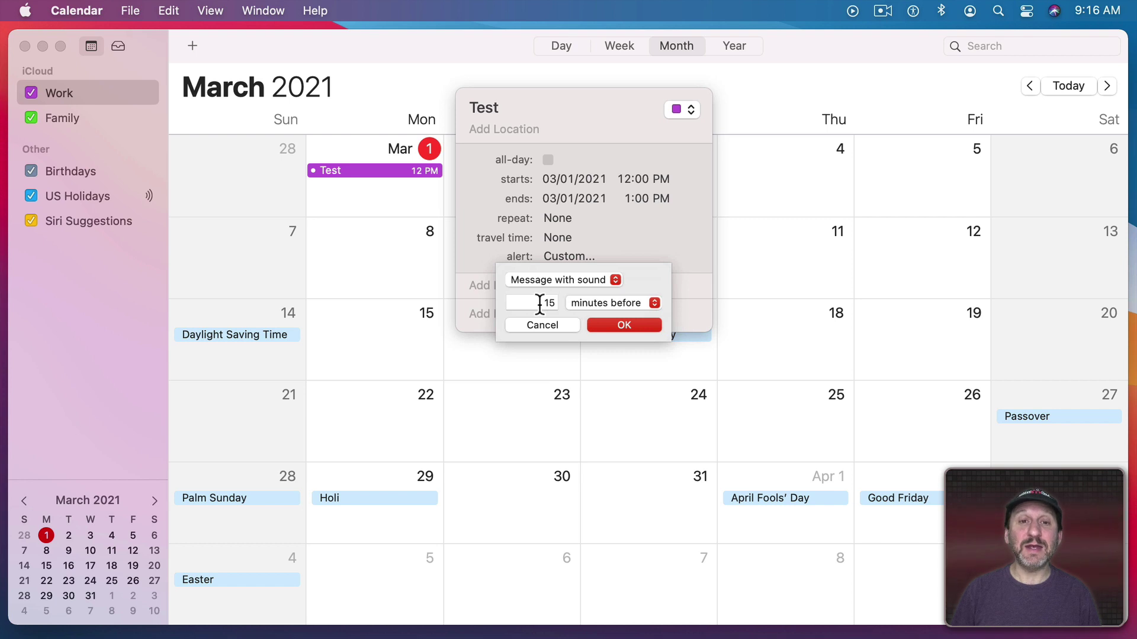
left_click(608, 305)
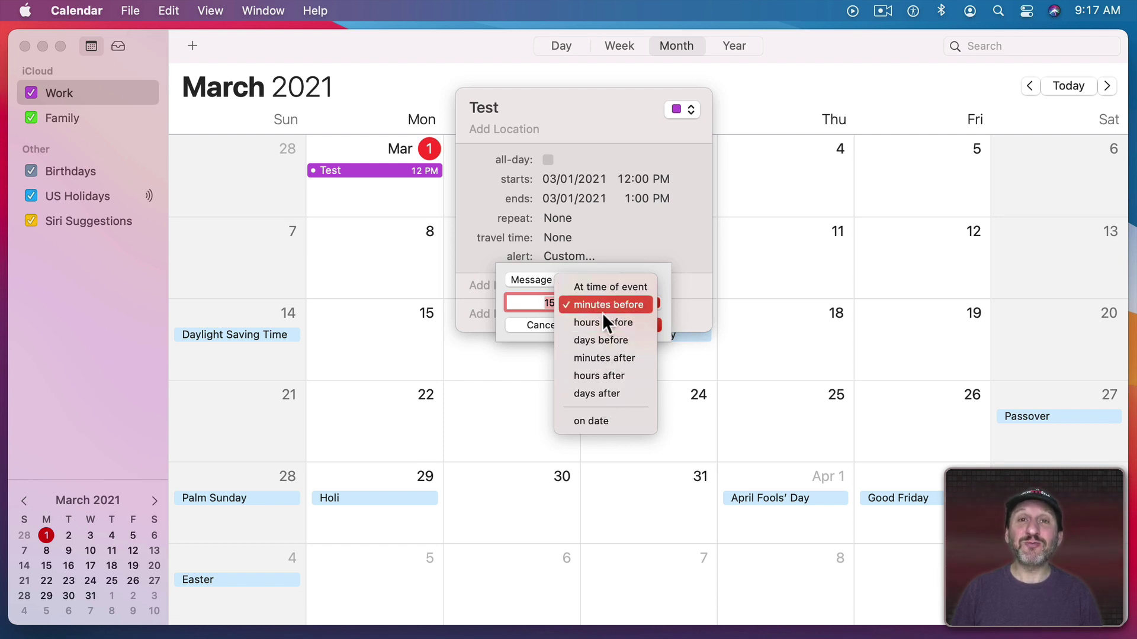
left_click(607, 421)
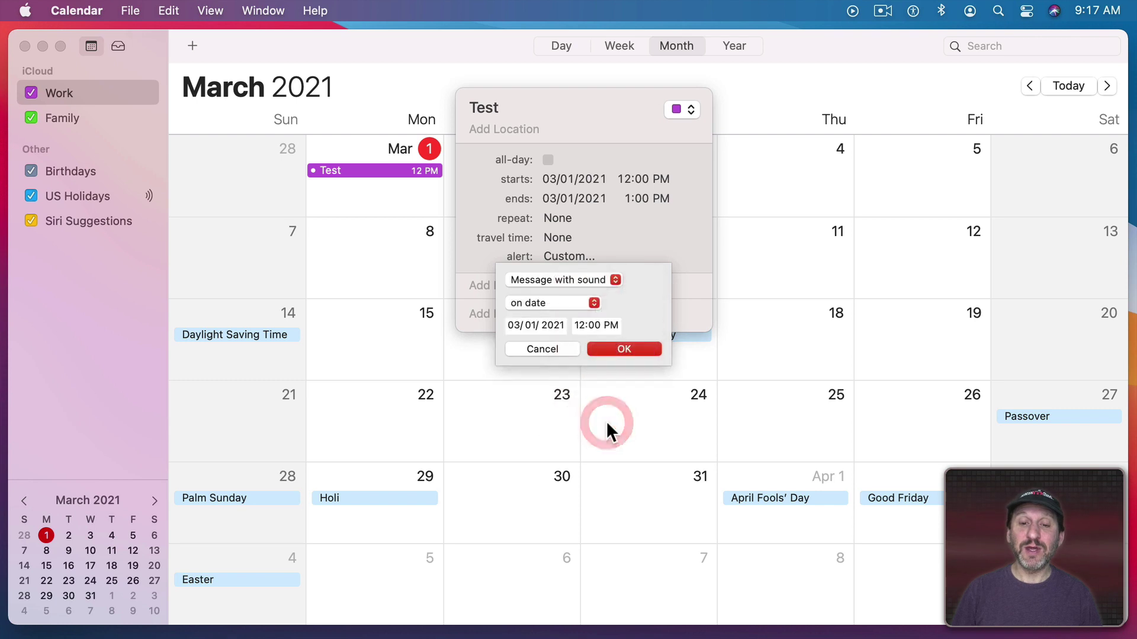
left_click(563, 348)
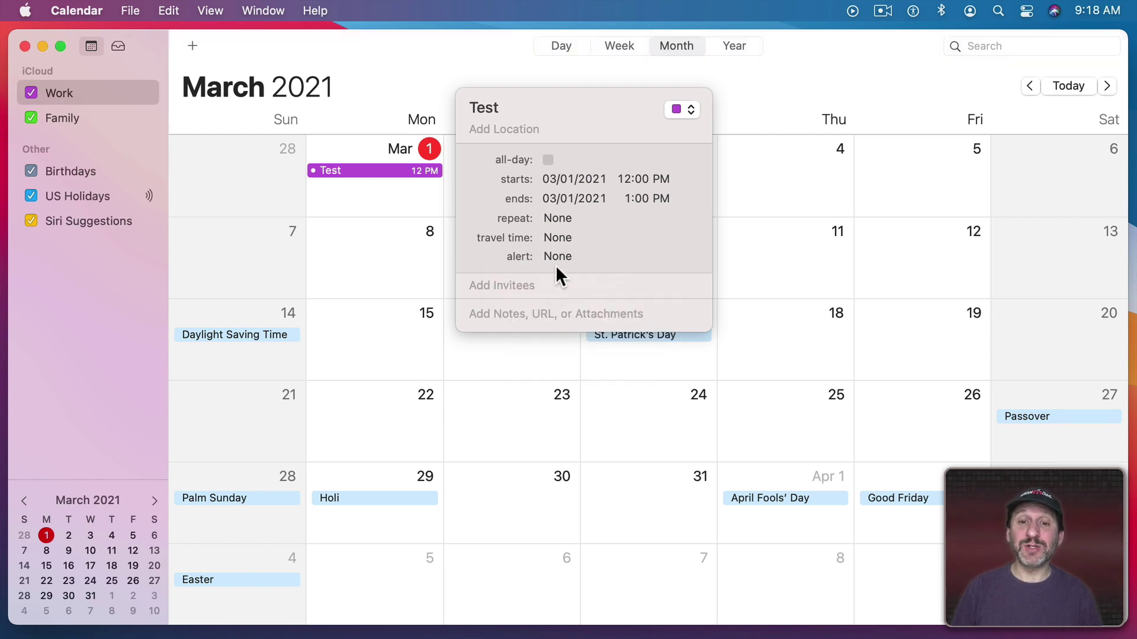
Give Test alerts at 5 minutes, 30 minutes and 1 day before.
left_click(557, 259)
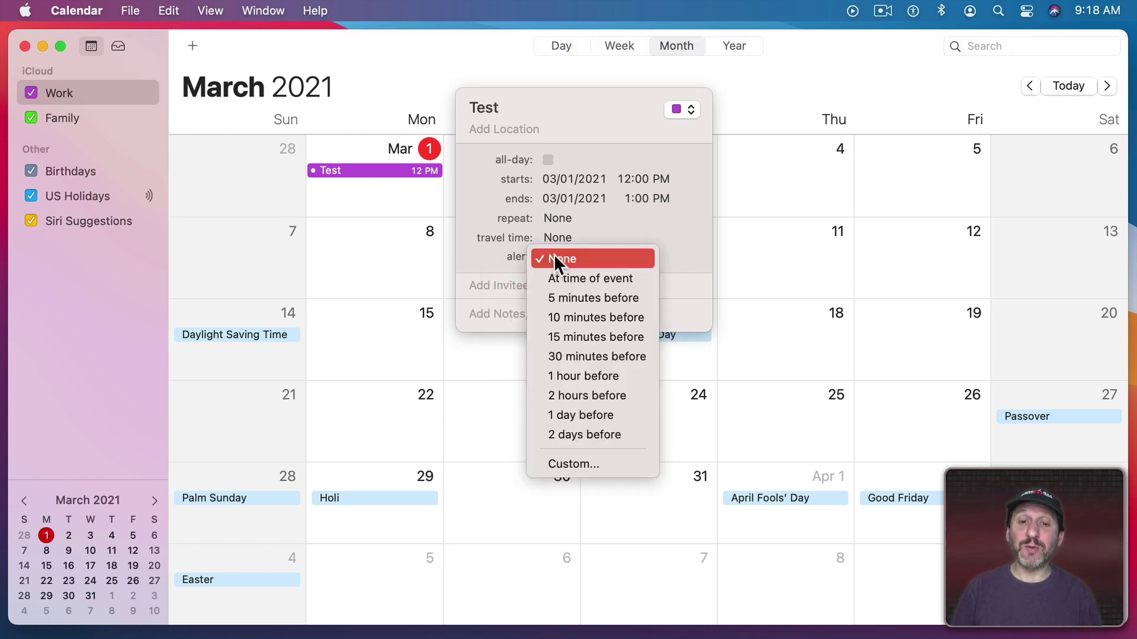
left_click(564, 298)
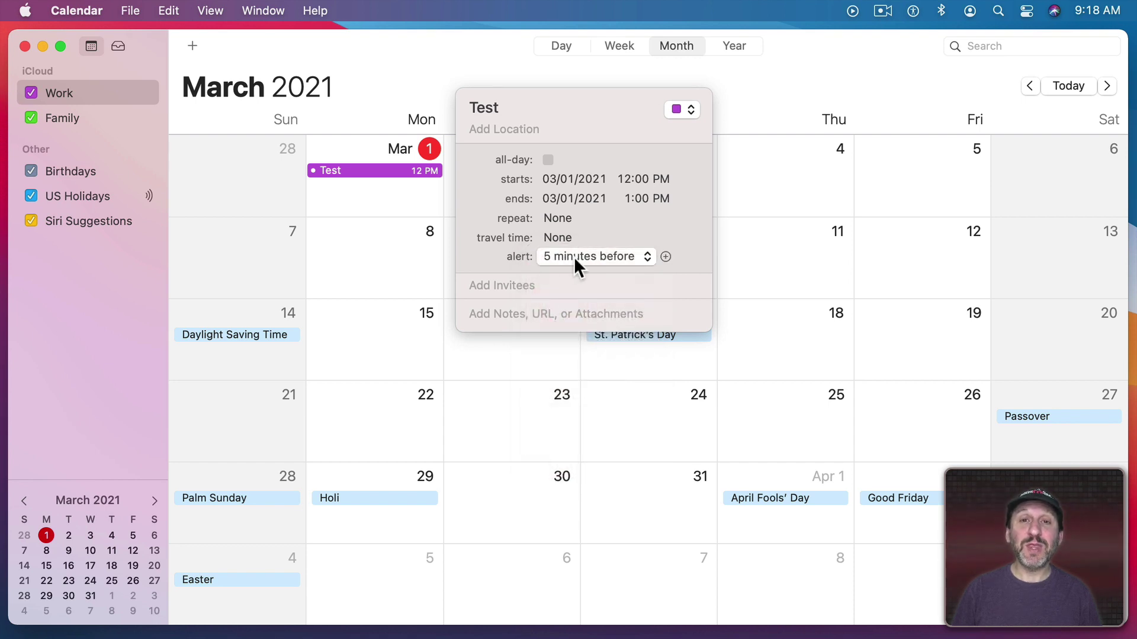
left_click(666, 257)
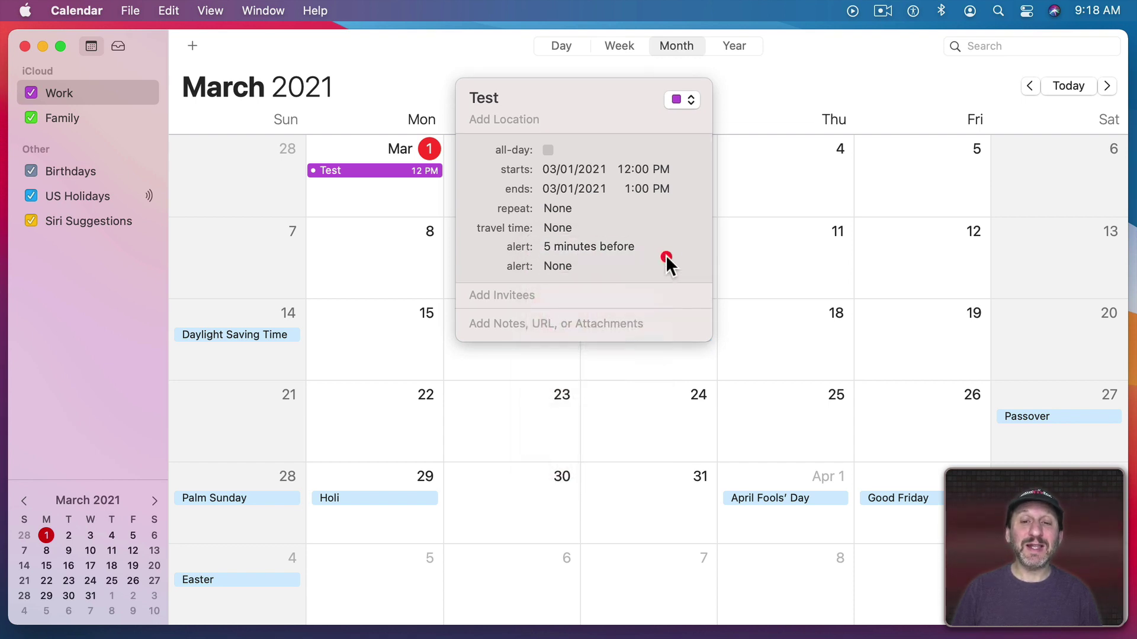
left_click(559, 269)
left_click(574, 365)
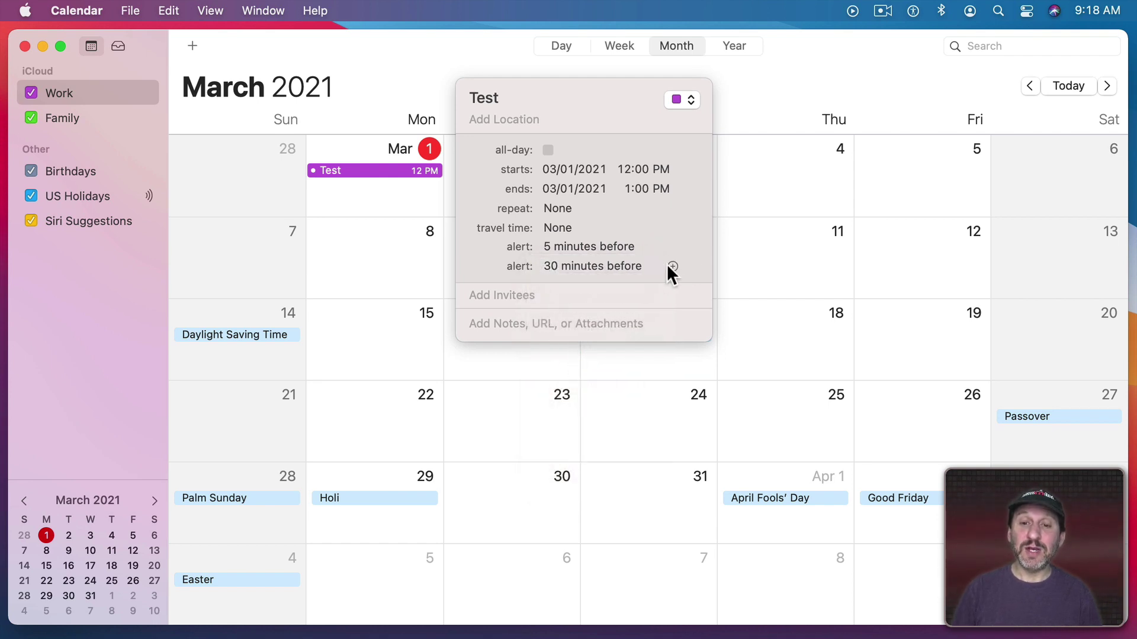
left_click(673, 268)
left_click(559, 279)
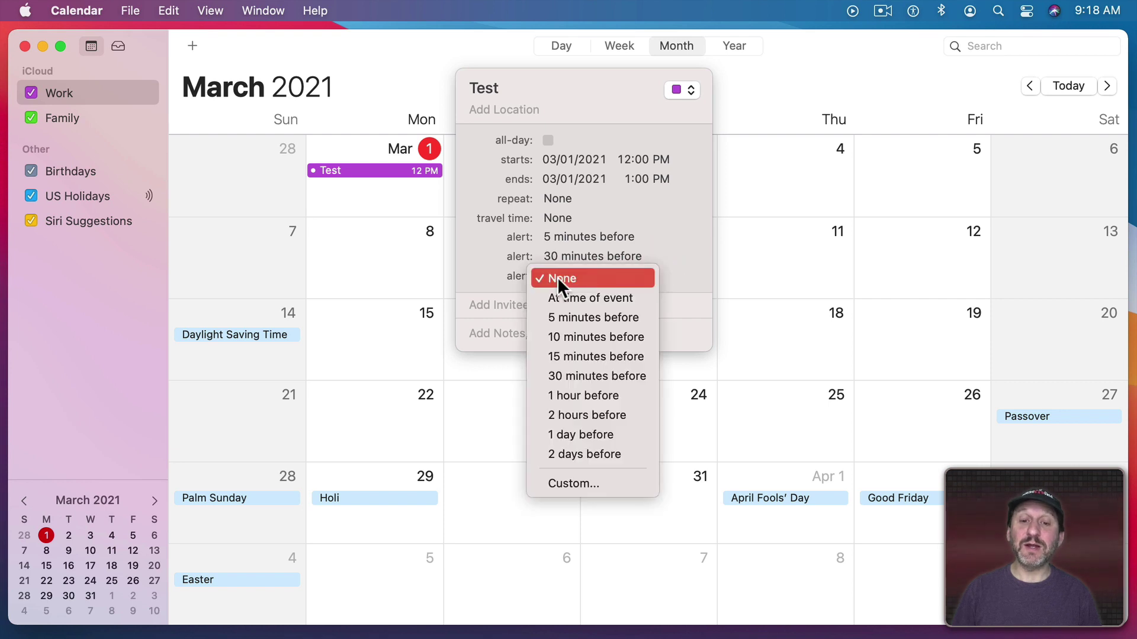
left_click(587, 435)
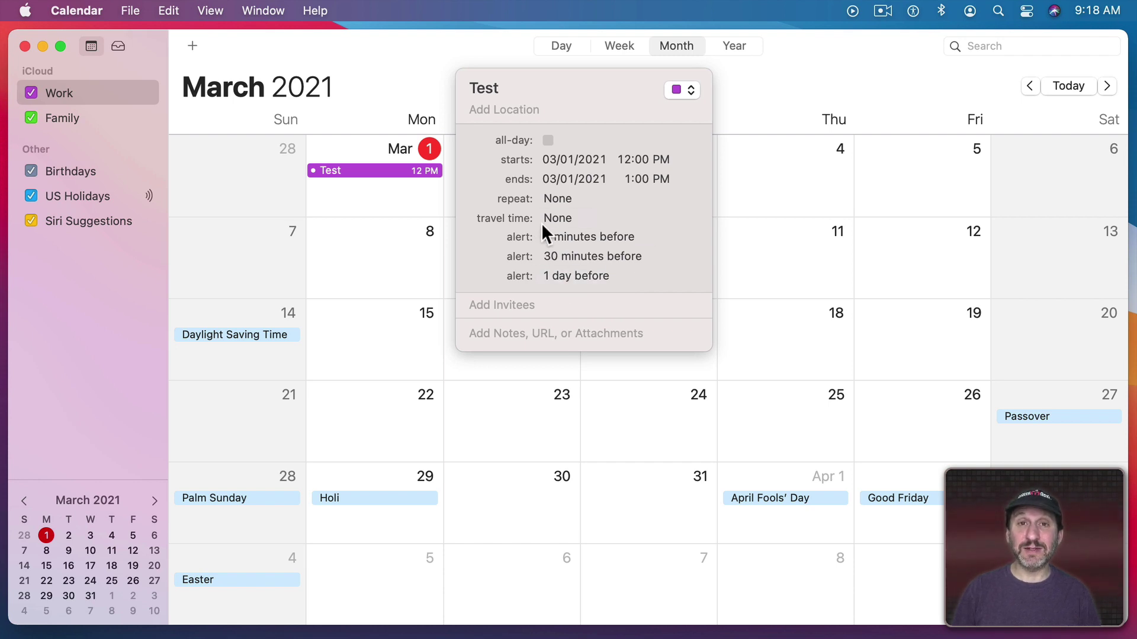
Remove the 1-day and 30-minute alerts, leaving only the 5-minute one.
left_click(592, 277)
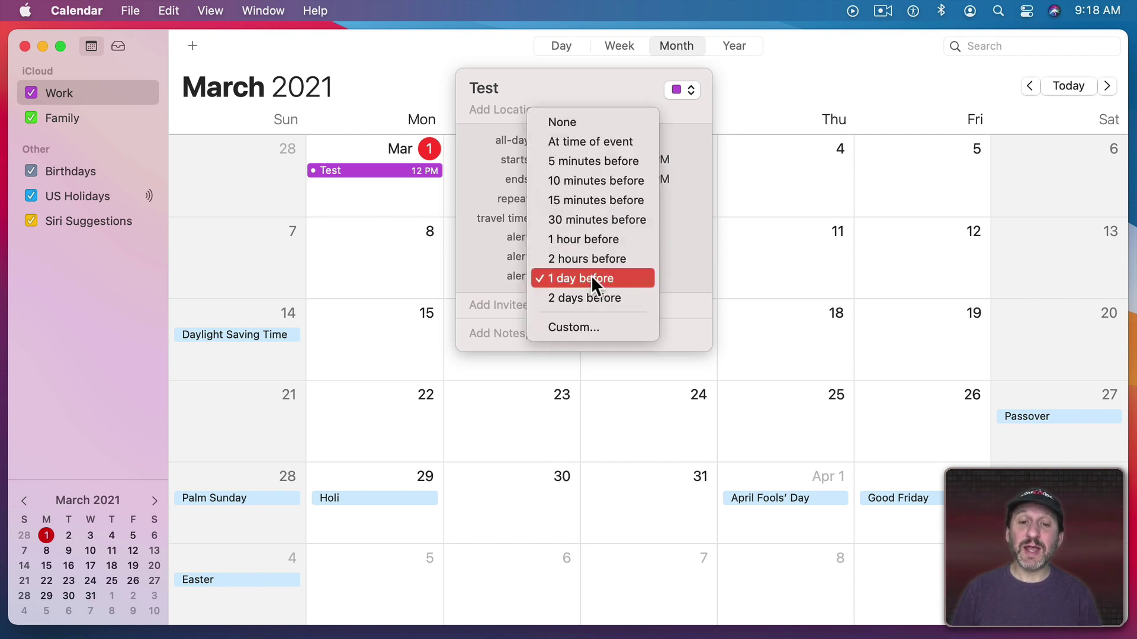
left_click(583, 122)
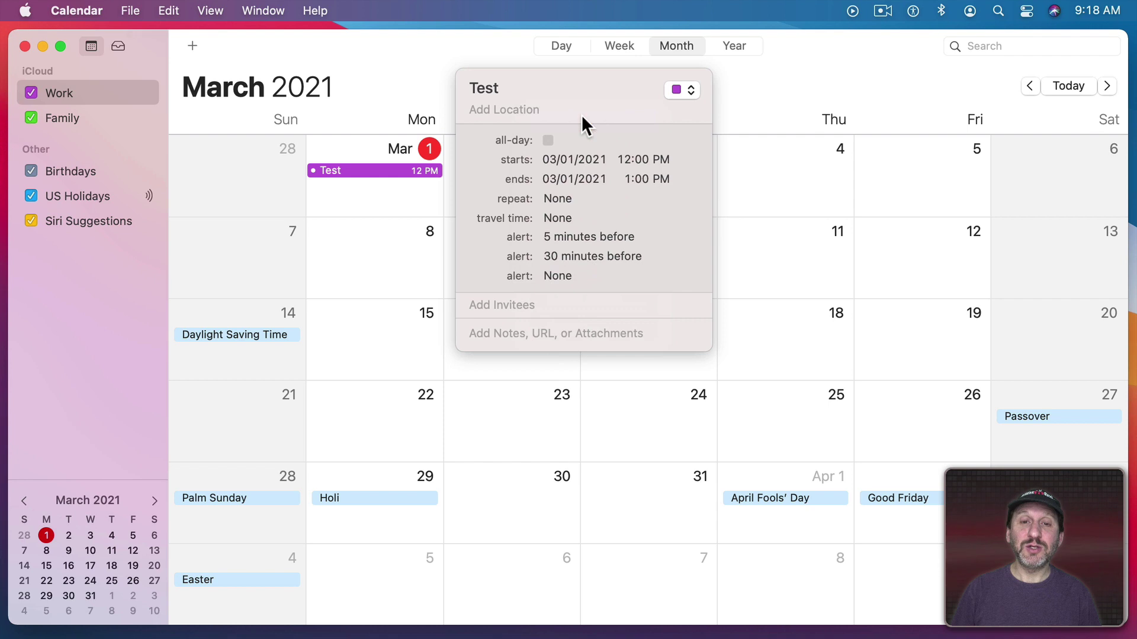
left_click(565, 256)
left_click(564, 163)
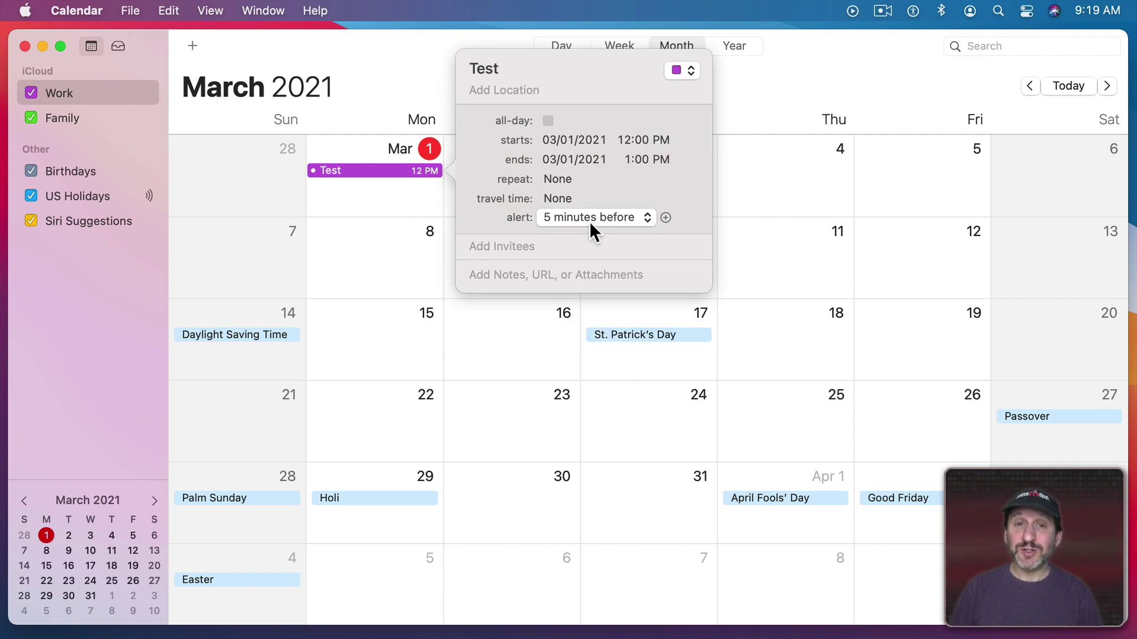
Change the 5-minute alert to an Email alert sent to the iCloud address.
left_click(576, 228)
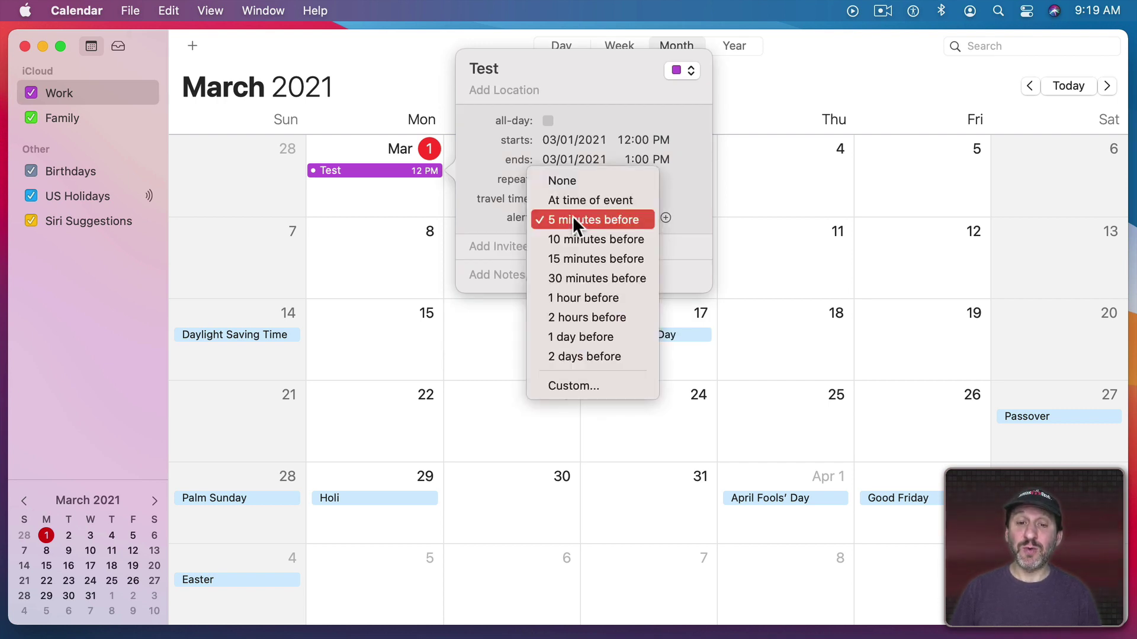
left_click(589, 384)
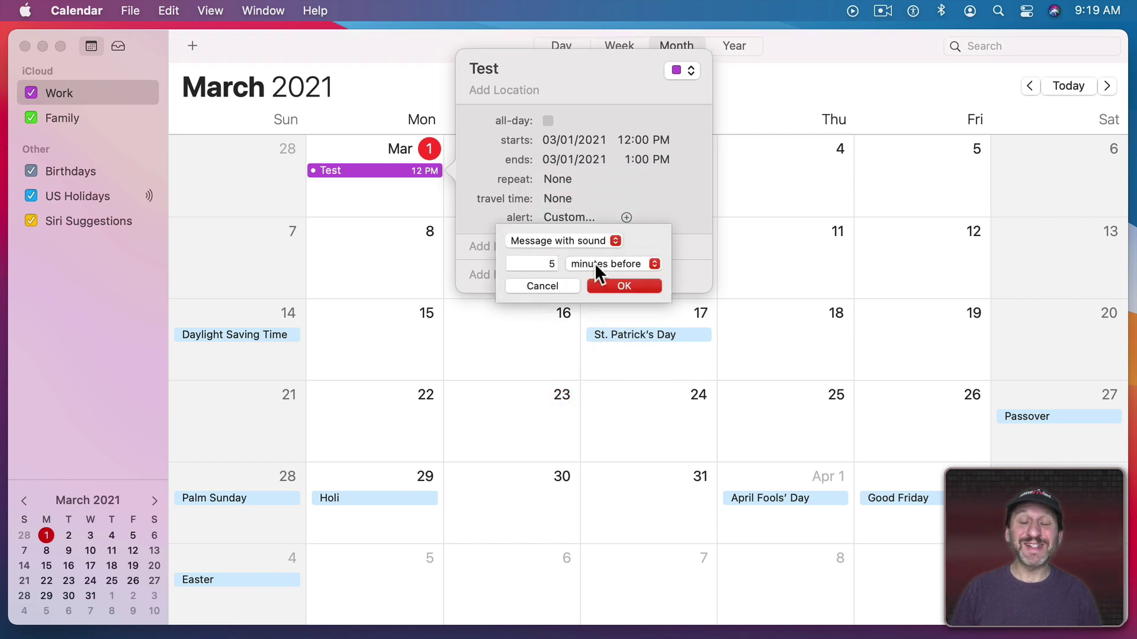
left_click(557, 242)
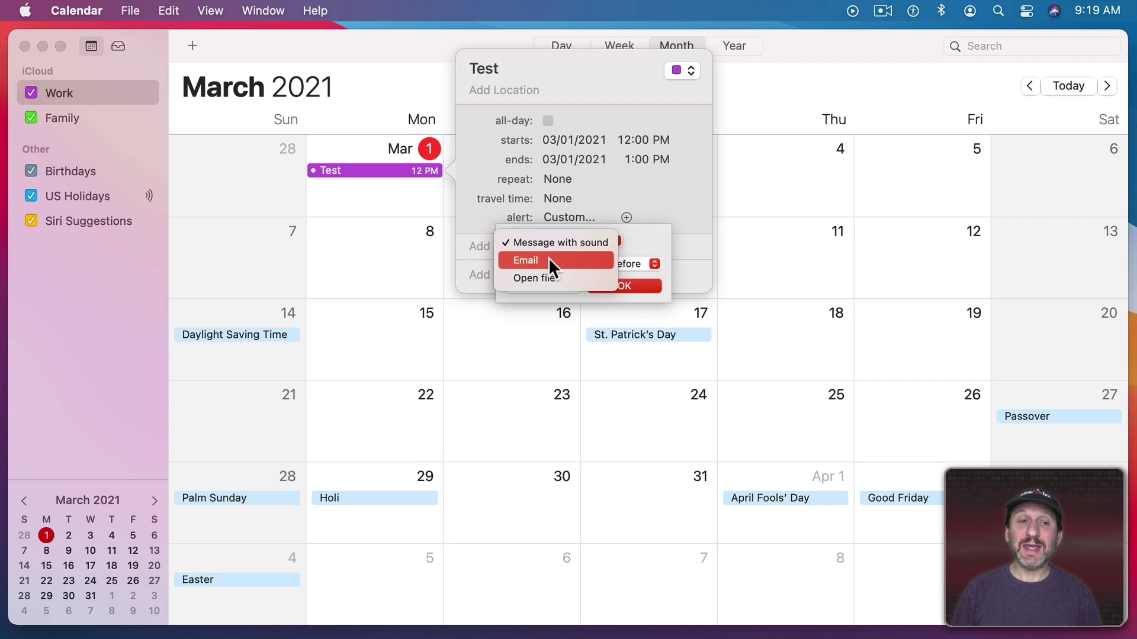
left_click(548, 260)
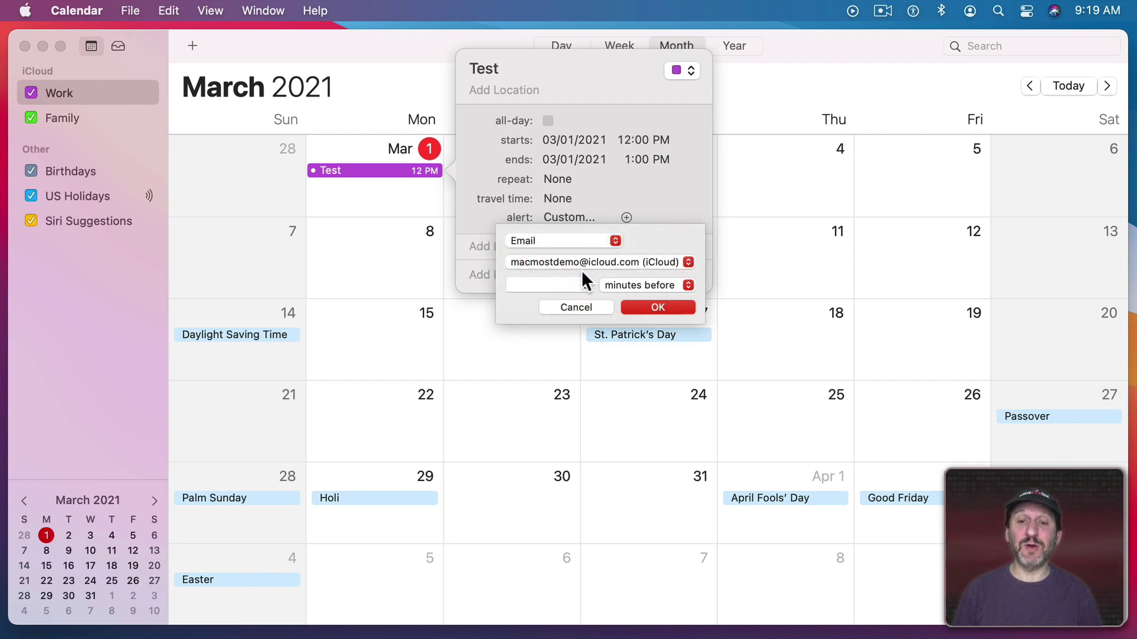
left_click(567, 265)
left_click(568, 265)
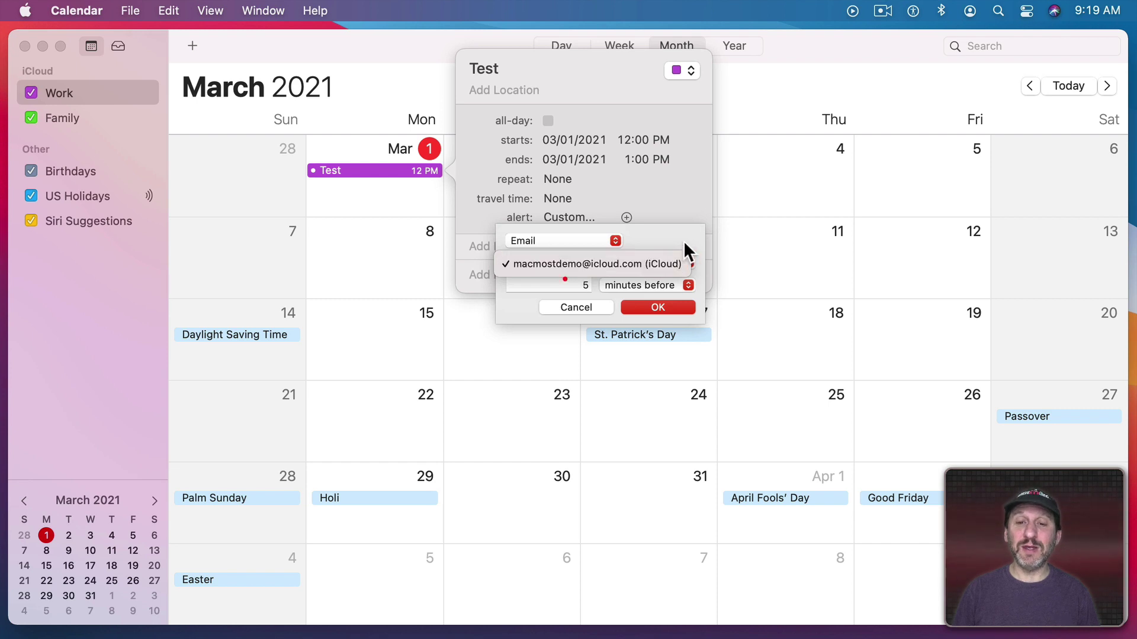
left_click(602, 288)
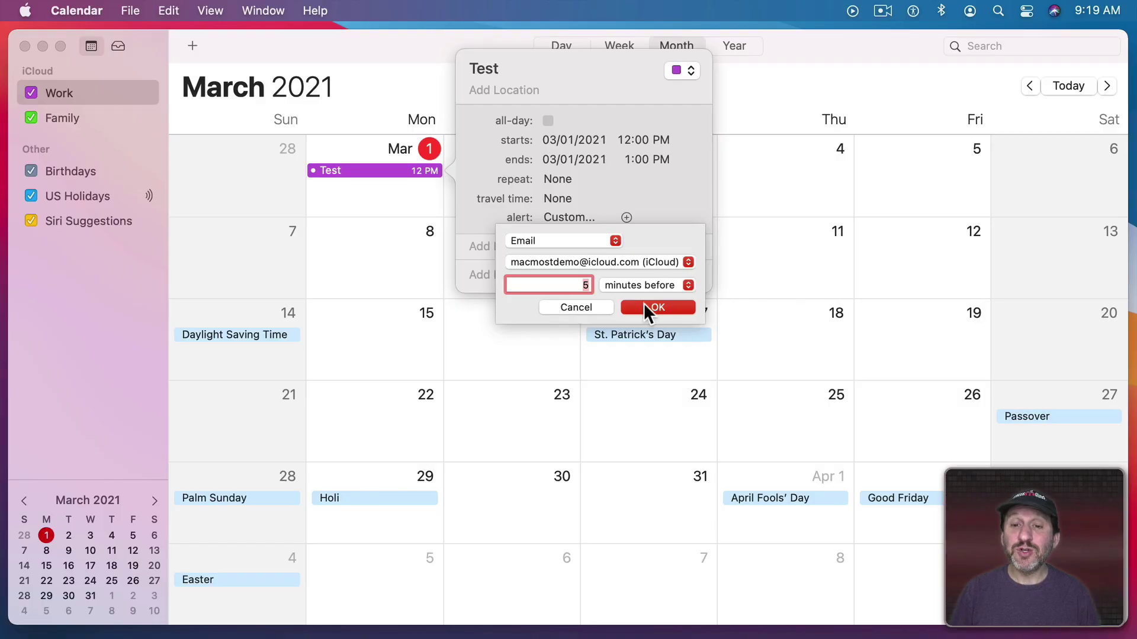
left_click(645, 306)
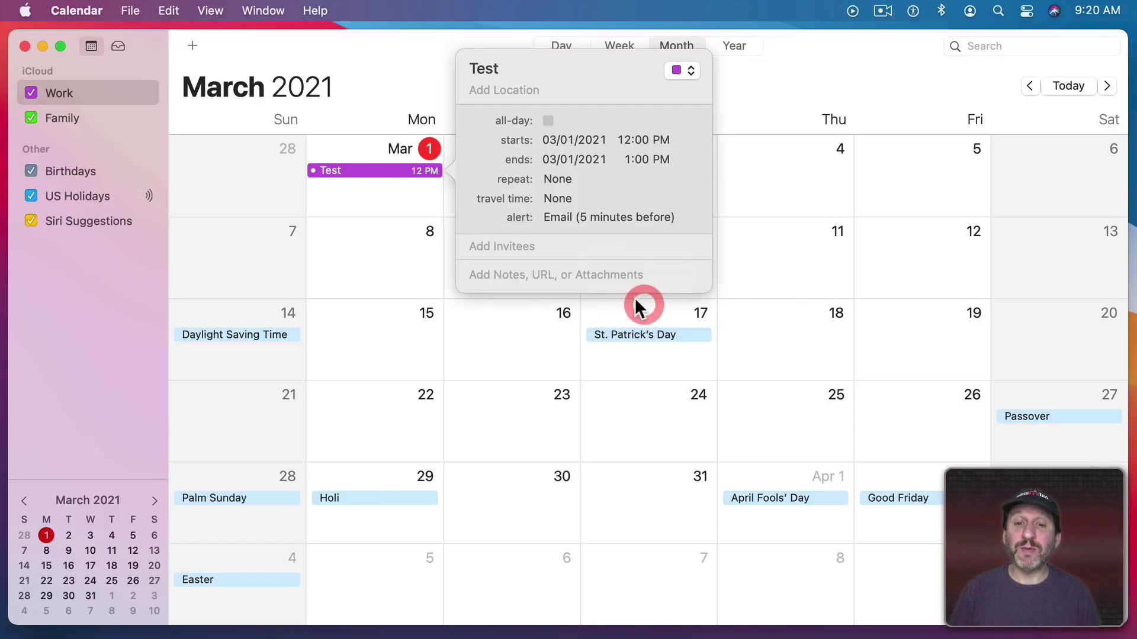
left_click(690, 217)
left_click(555, 228)
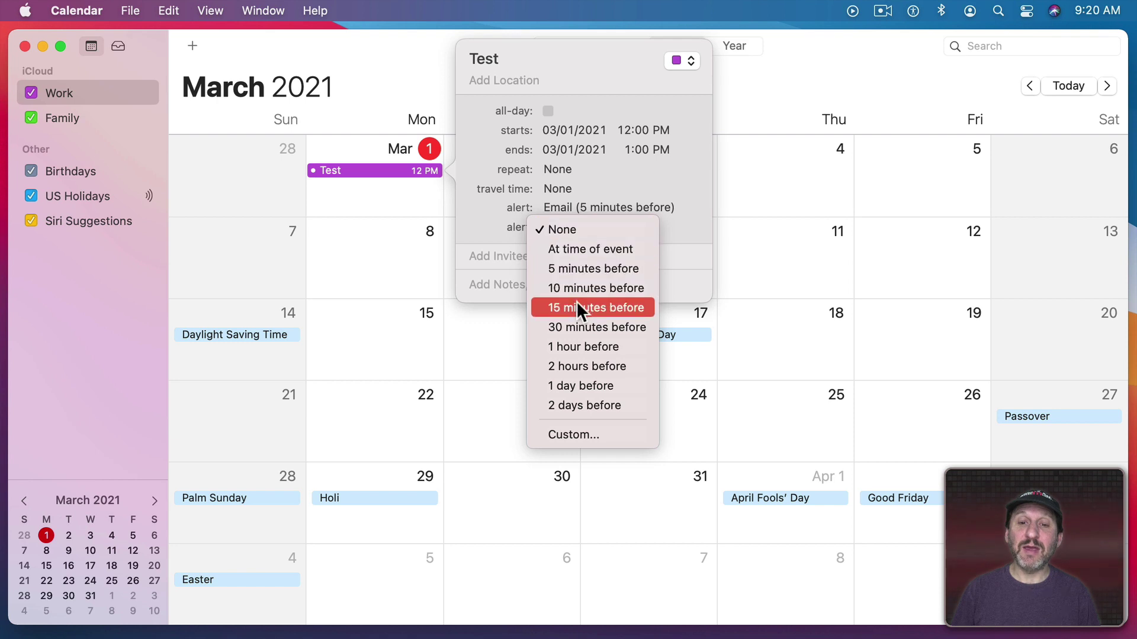
left_click(578, 306)
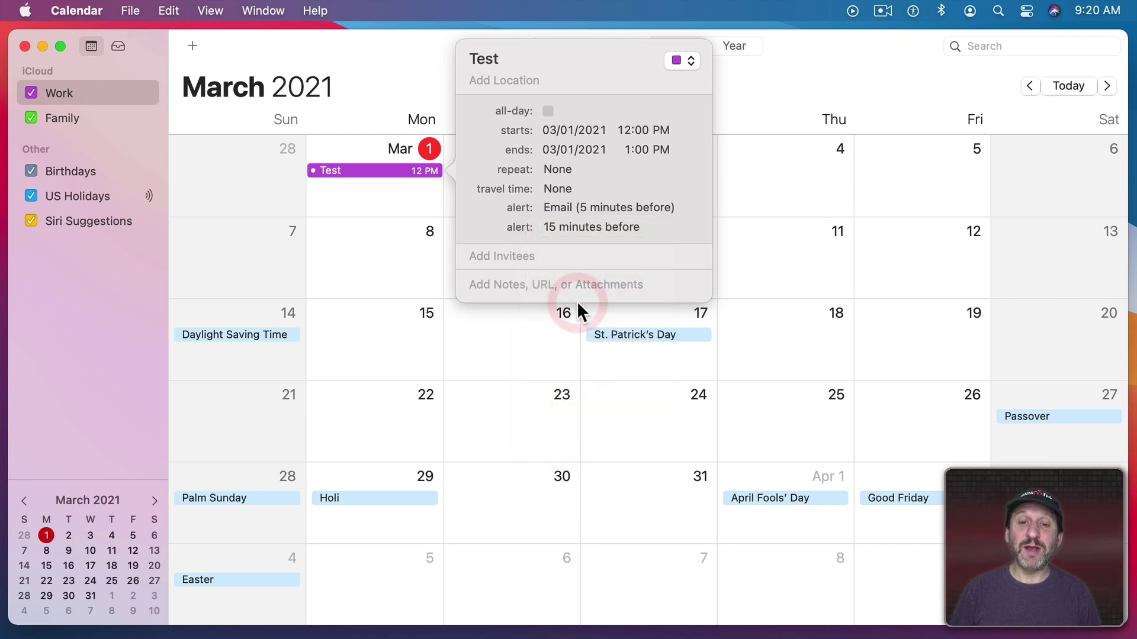
left_click(562, 209)
left_click(616, 421)
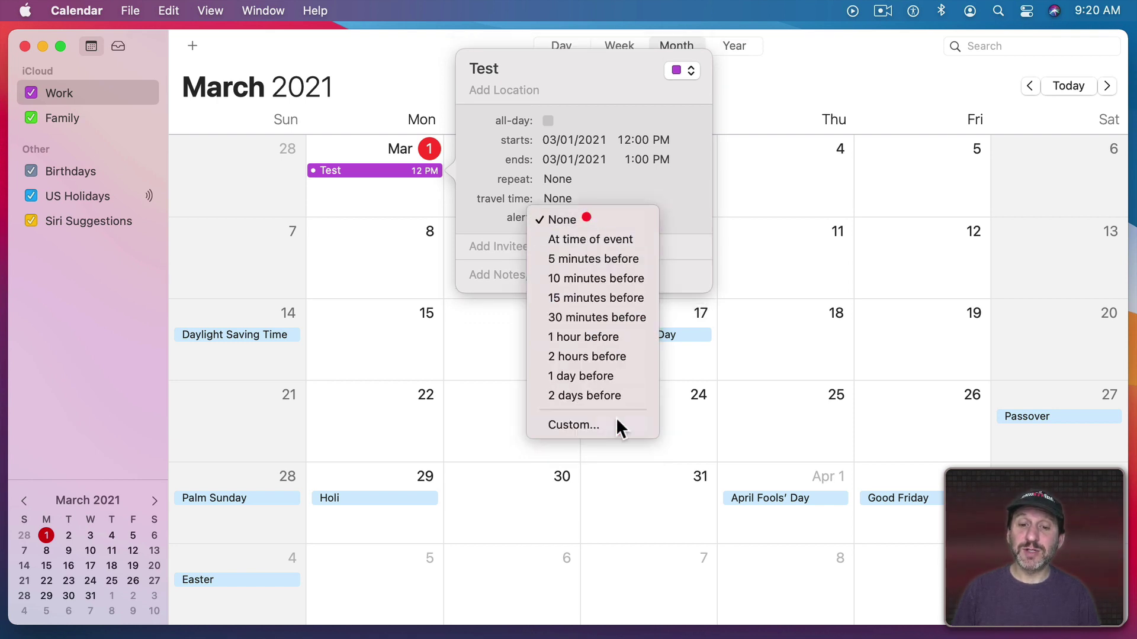
left_click(566, 239)
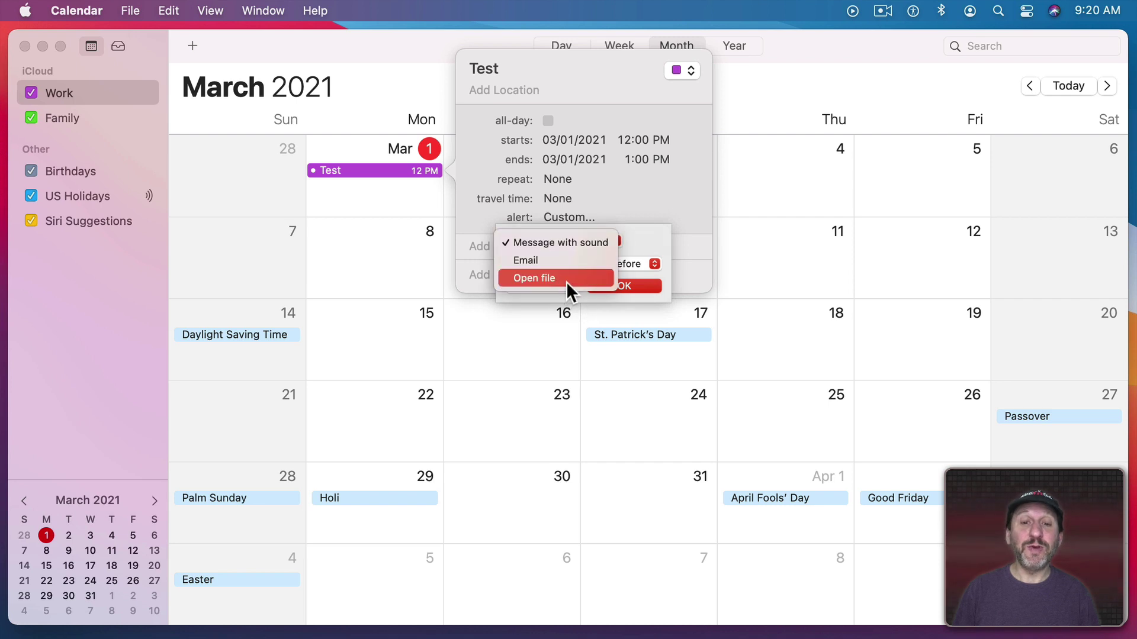
left_click(568, 278)
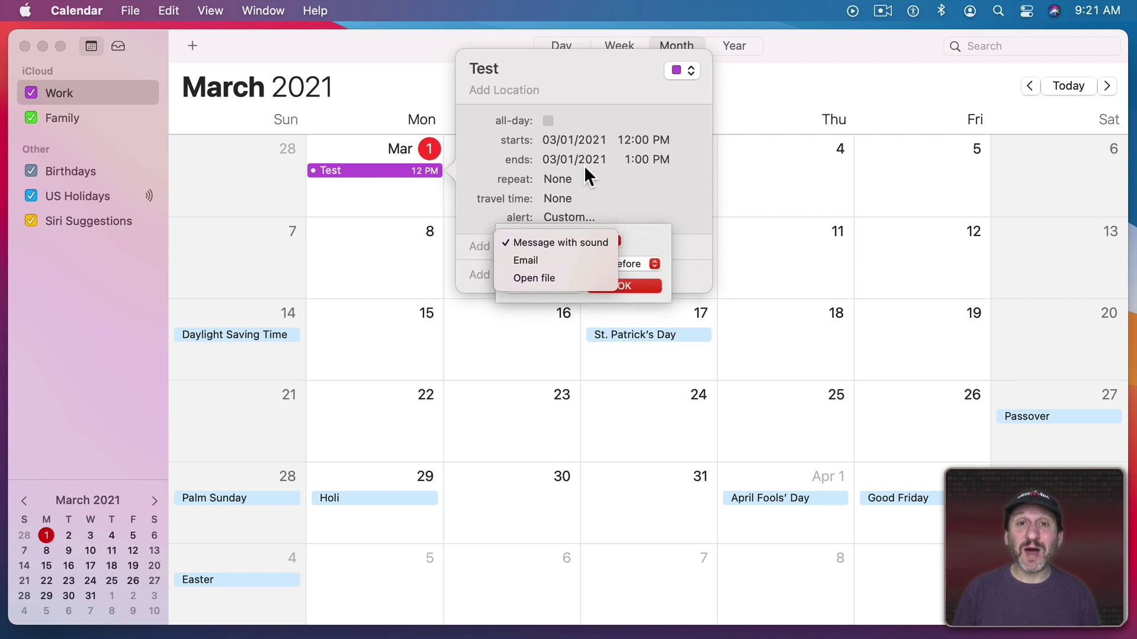
left_click(549, 285)
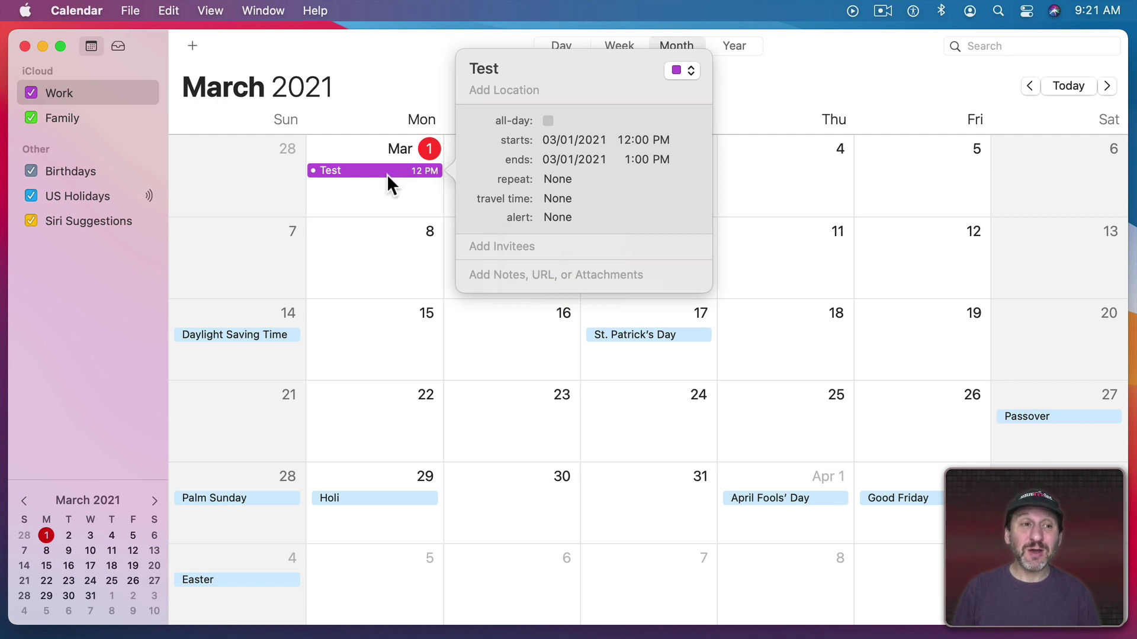
Dismiss the Test event popover to return to the March 2021 month view.
mouse_move(71, 97)
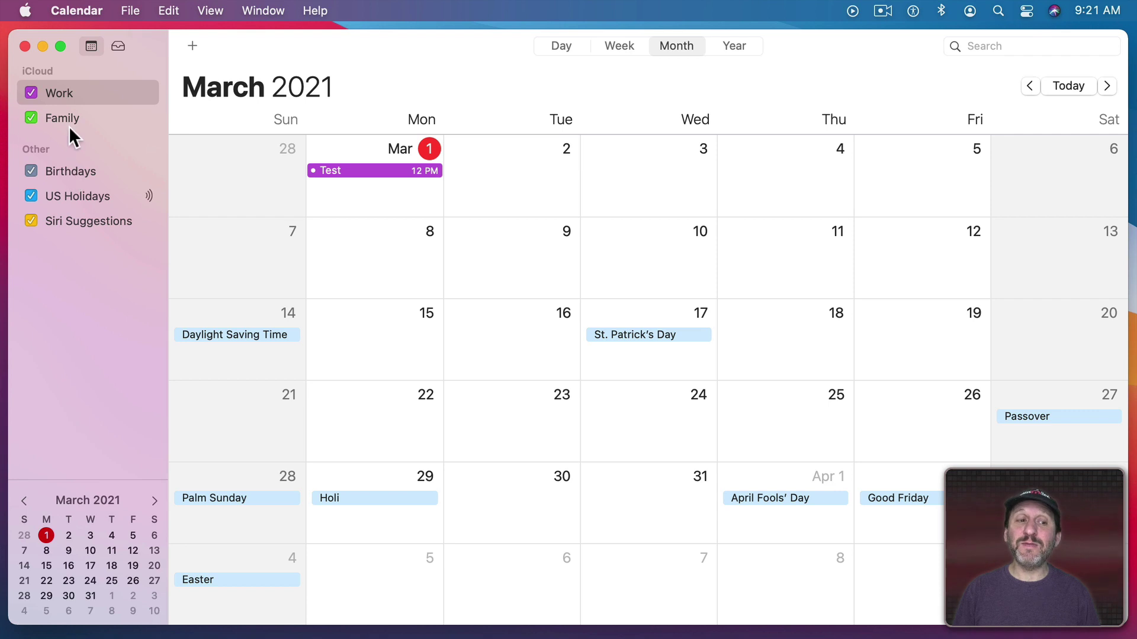
Create a new calendar named 'For Open File Alerts' and select it.
left_click(69, 196)
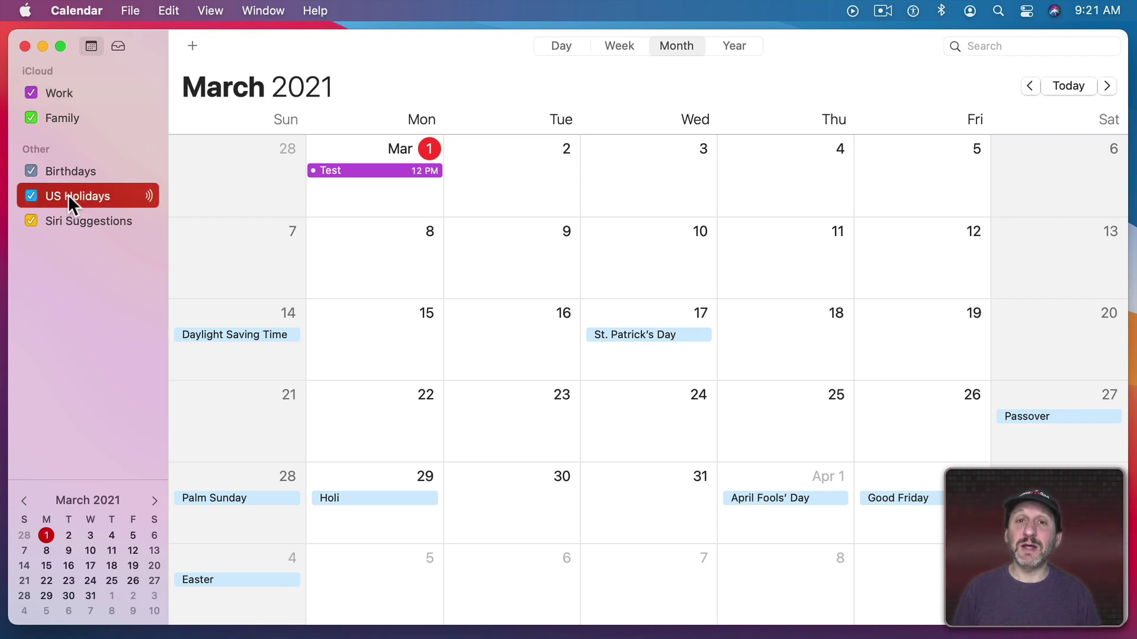
left_click(126, 10)
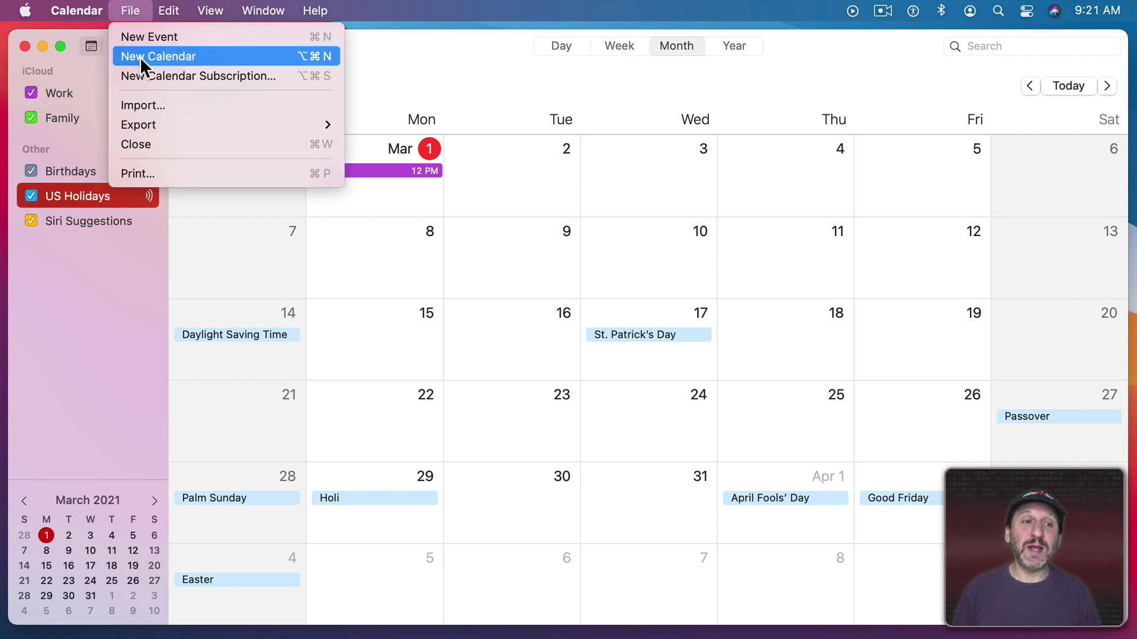
left_click(139, 57)
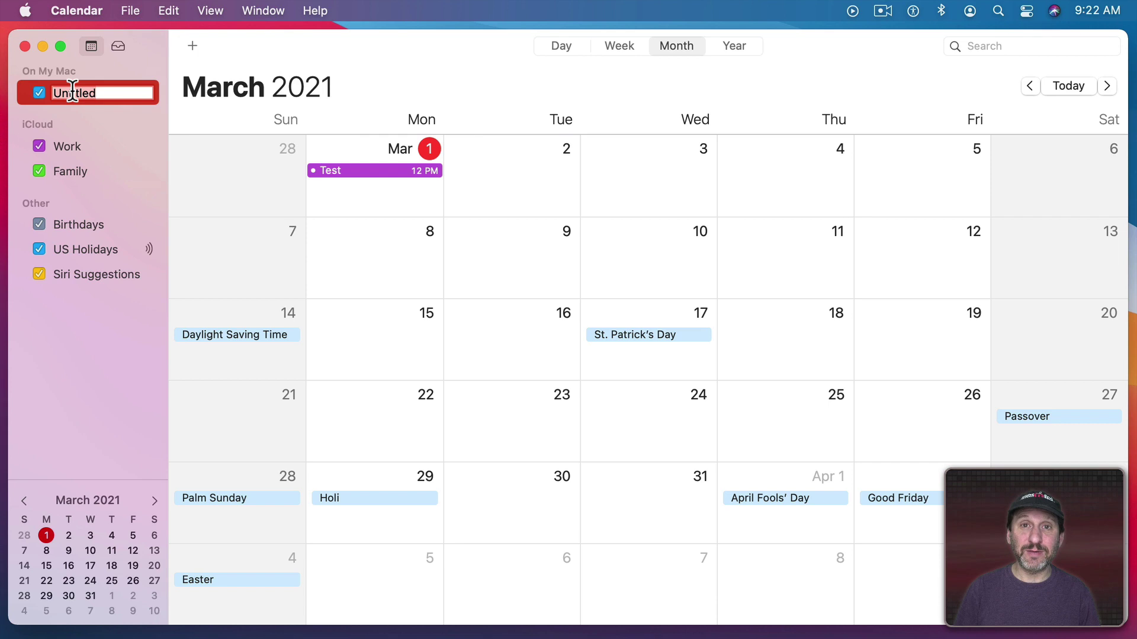
key("super+BackSpace")
type("For O")
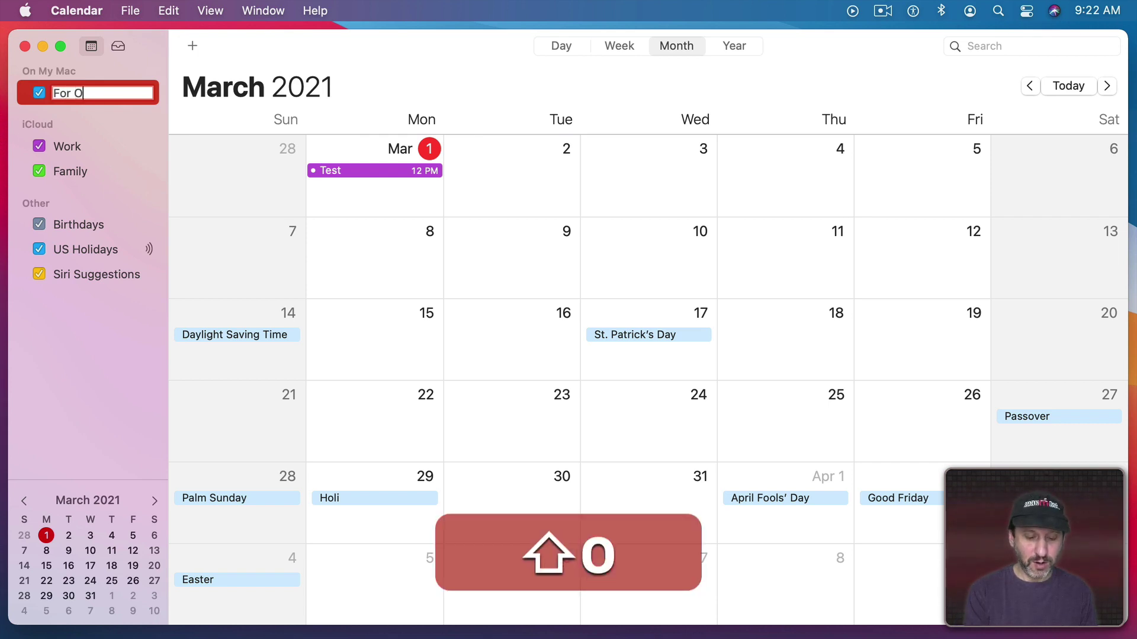
type("pen File Aler")
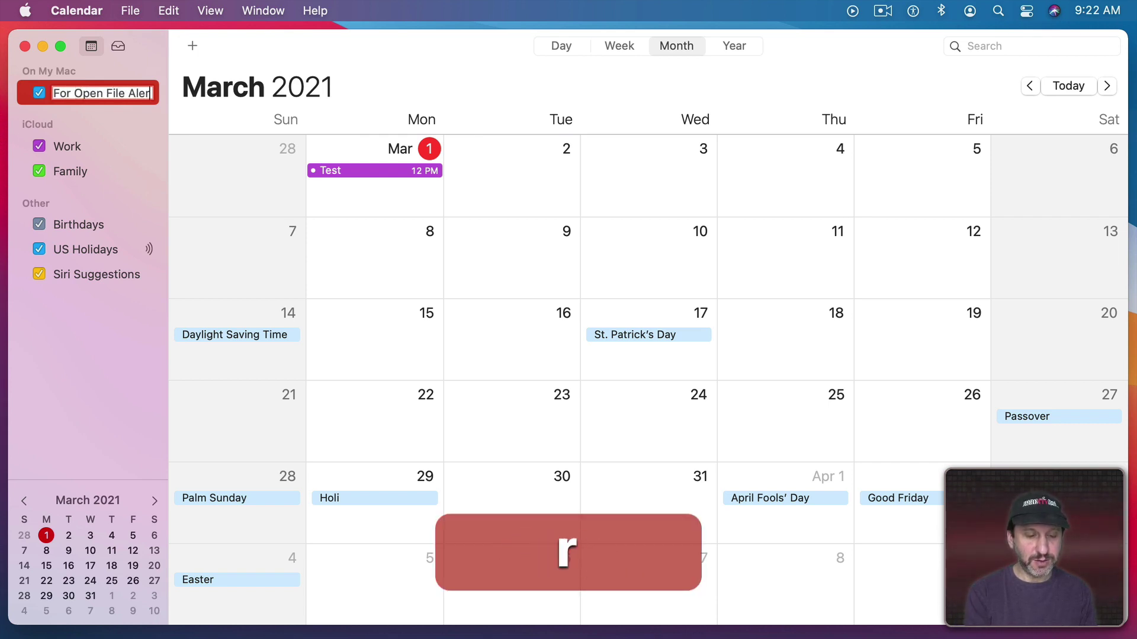
type("ts")
key("Return")
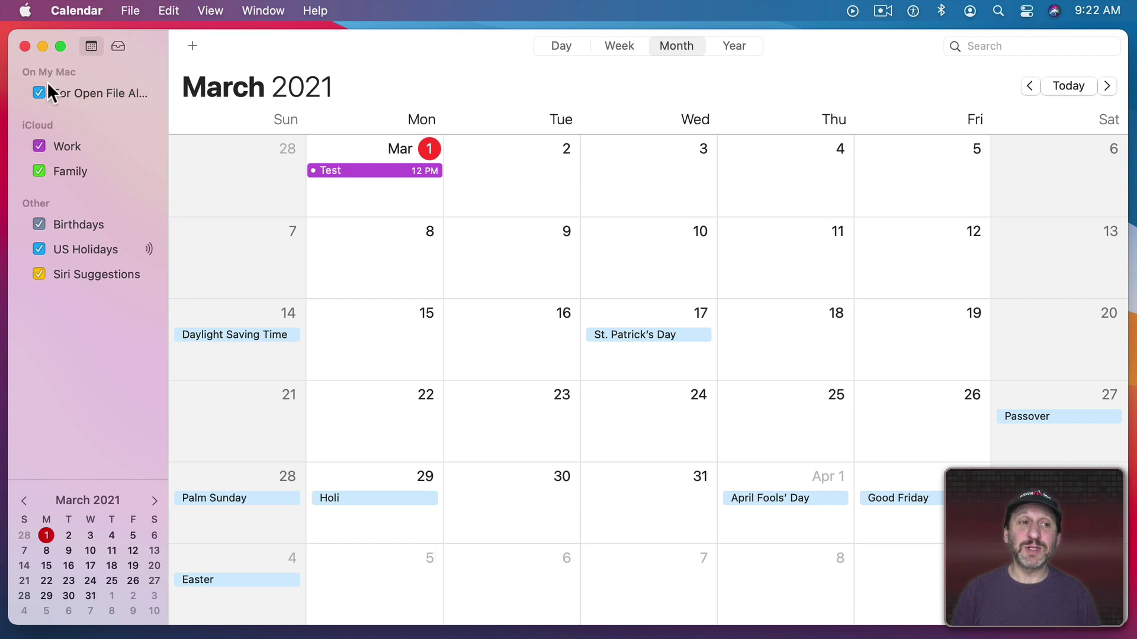
left_click(57, 93)
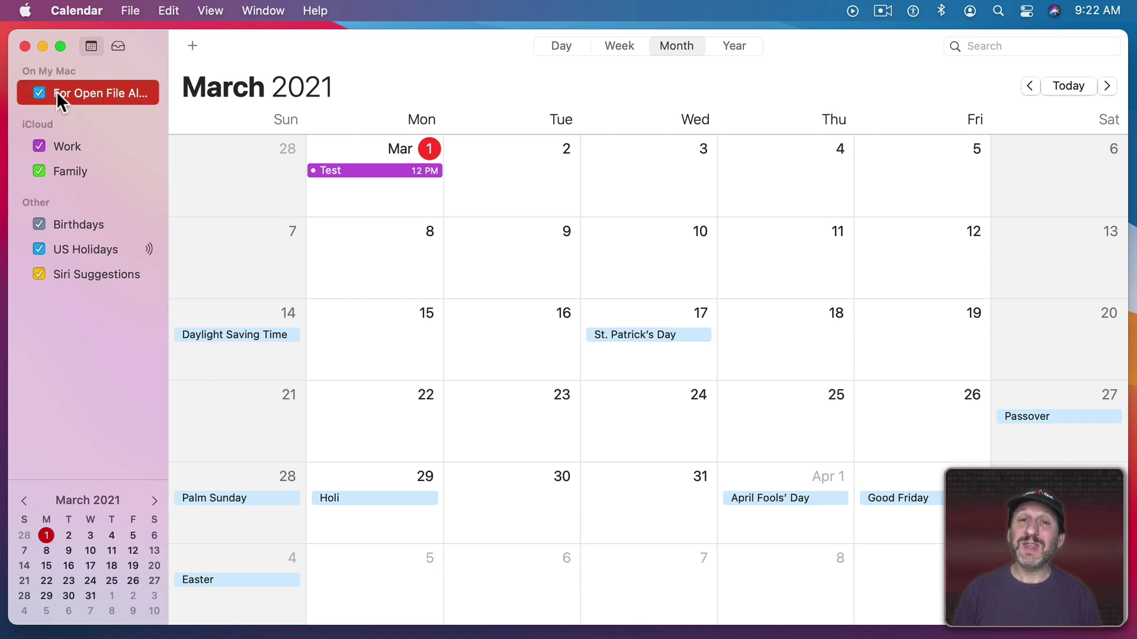
Add an event titled 'Test' on March 1 in the For Open File Alerts calendar.
double_click(375, 188)
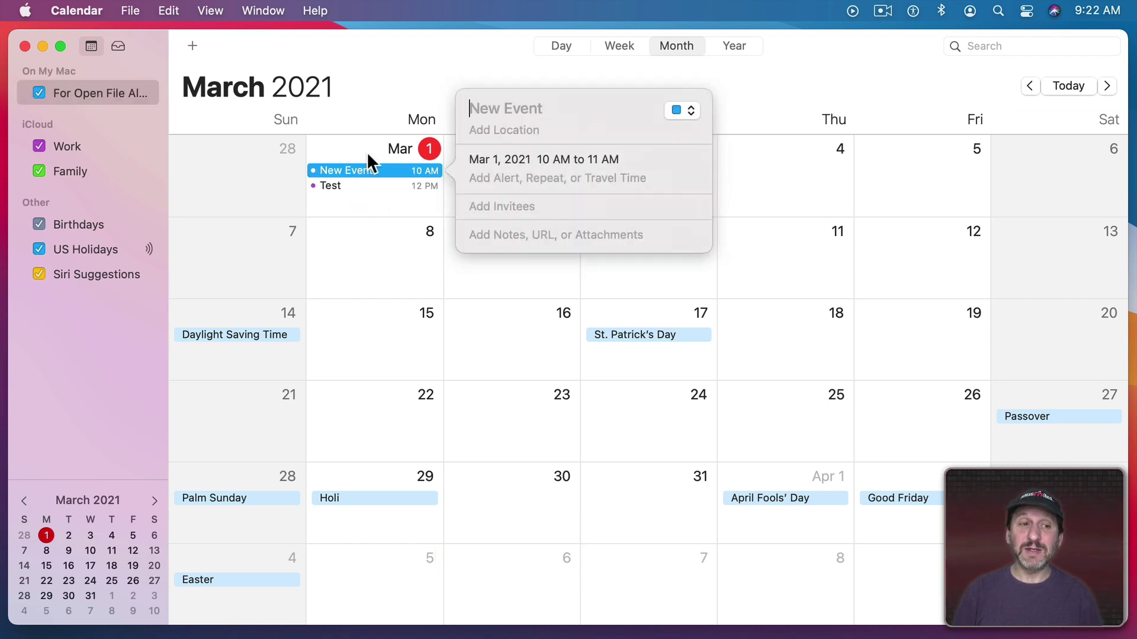
left_click(680, 110)
left_click(695, 113)
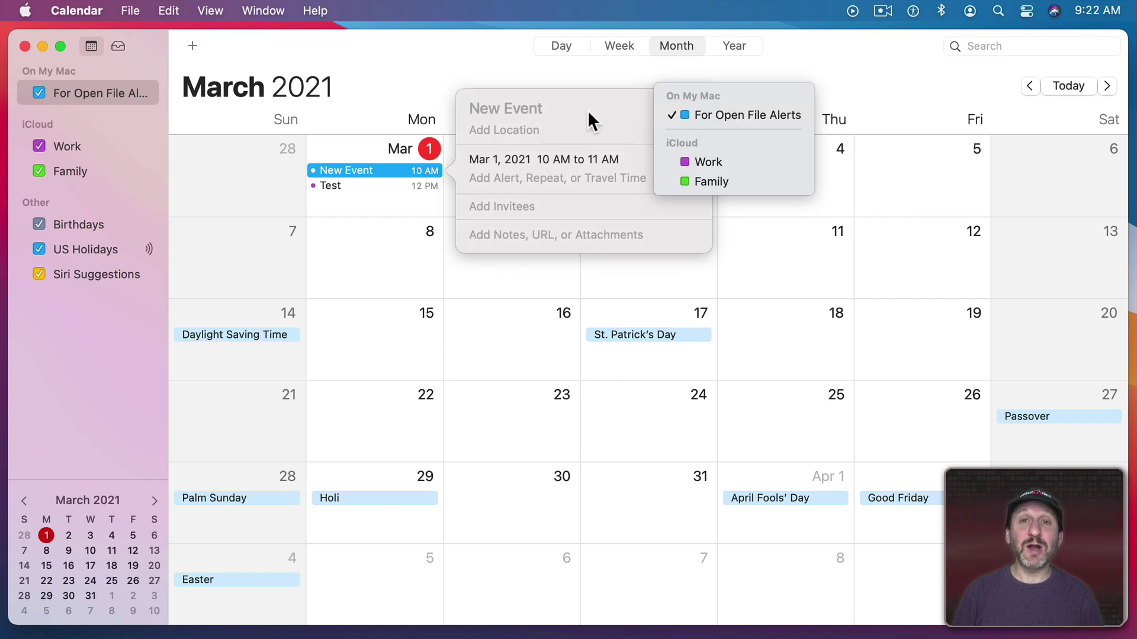
left_click(564, 109)
left_click(517, 109)
type("Test")
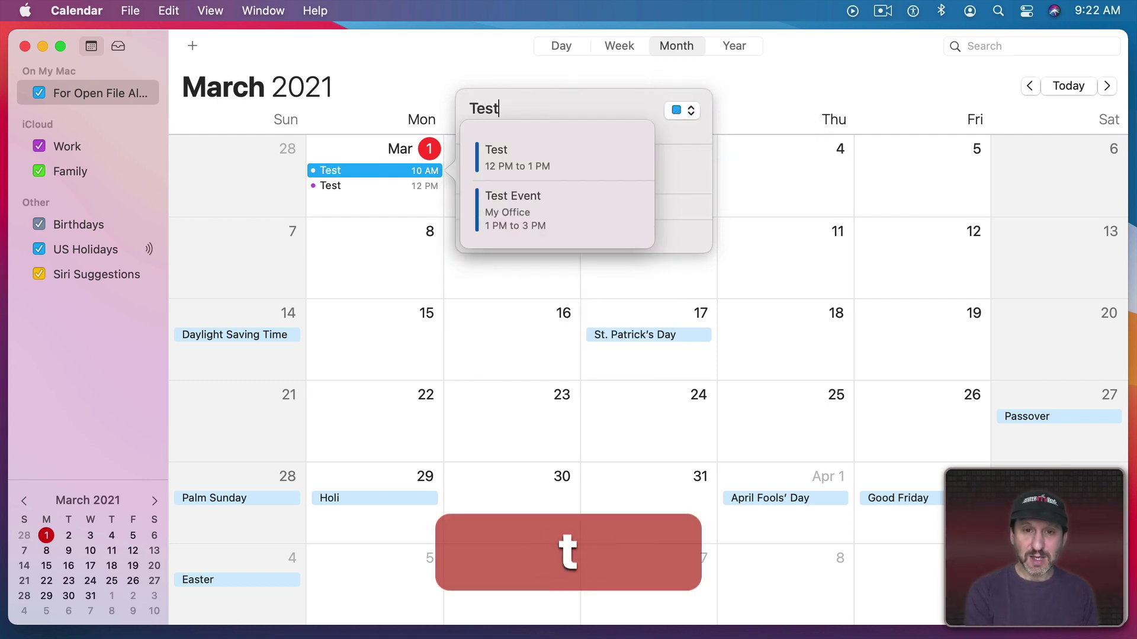
left_click(663, 165)
Start Test at 9:24 and set a custom Open file alert at time of event.
left_click(623, 139)
type("9:")
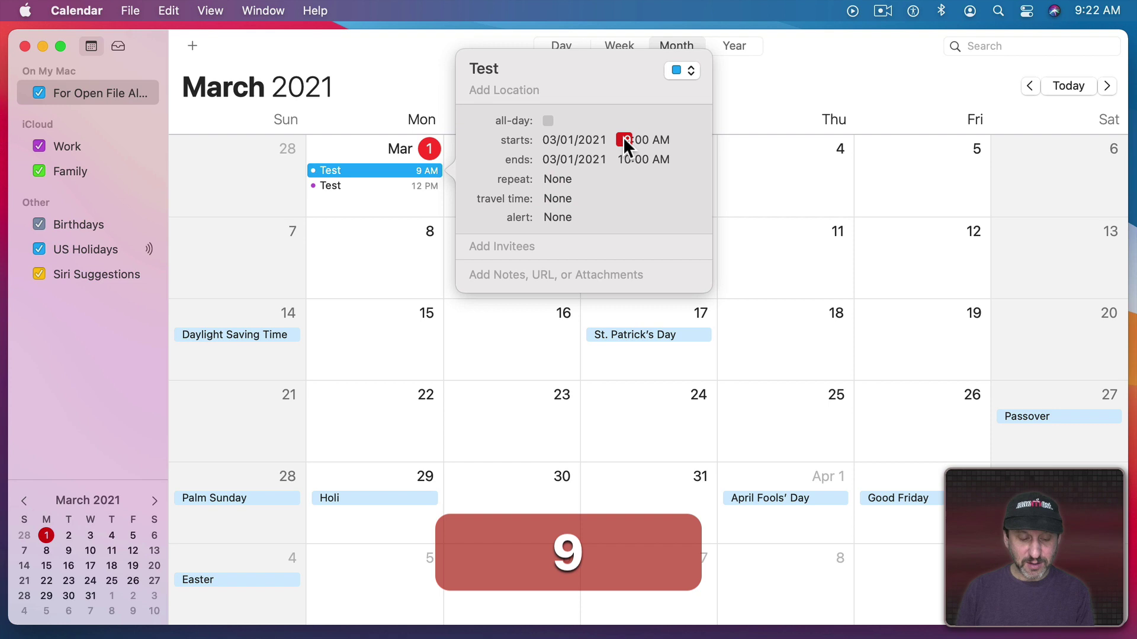
type("24")
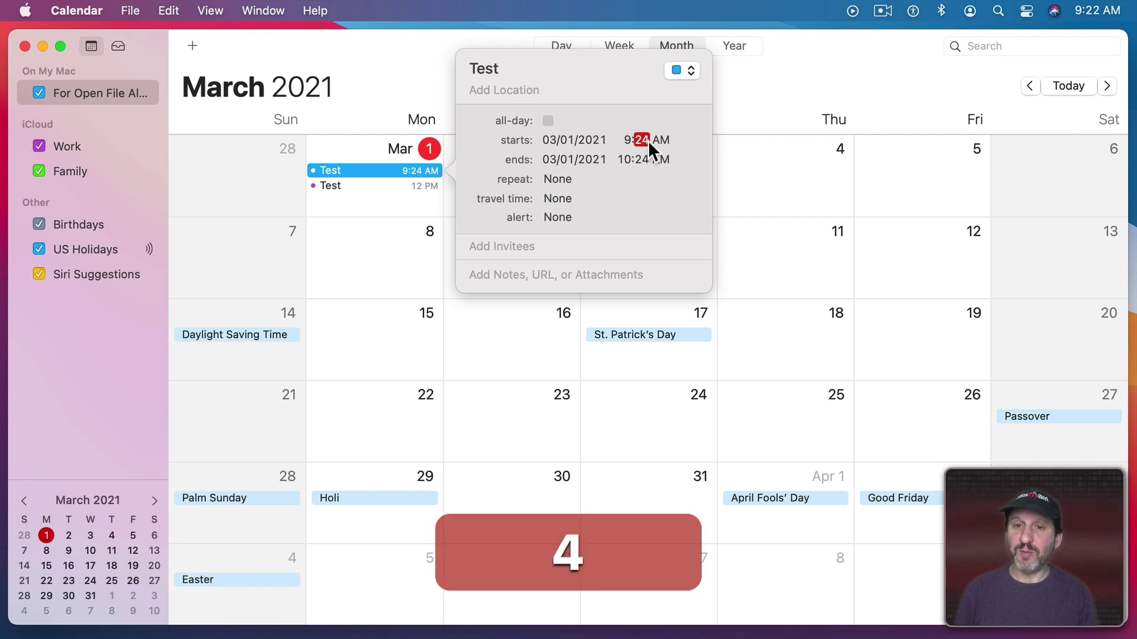
left_click(559, 217)
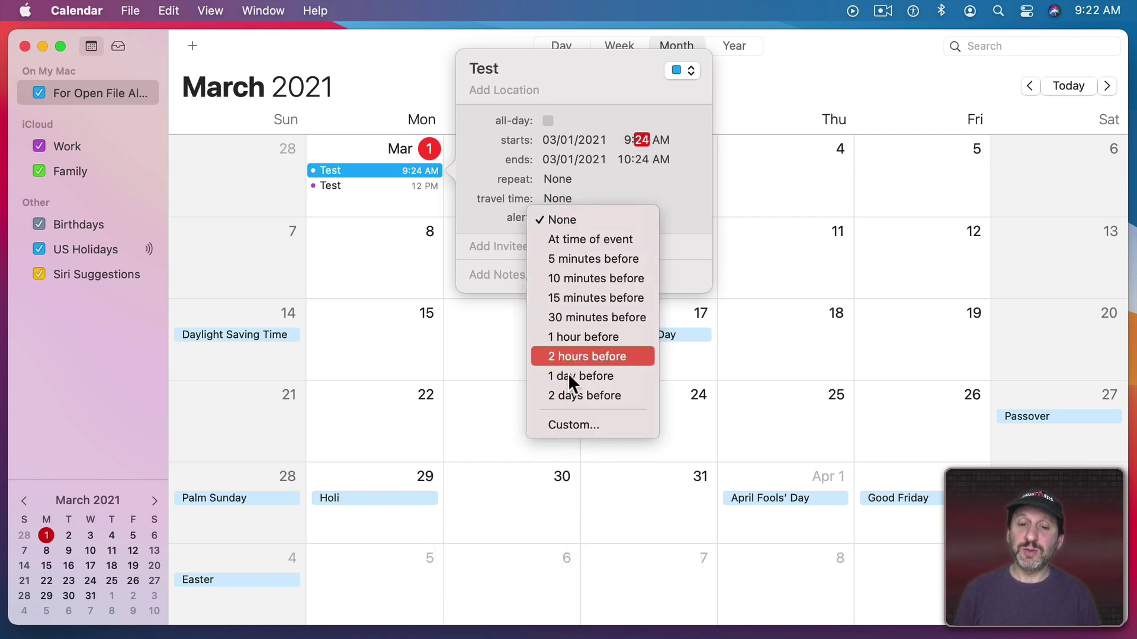
left_click(570, 424)
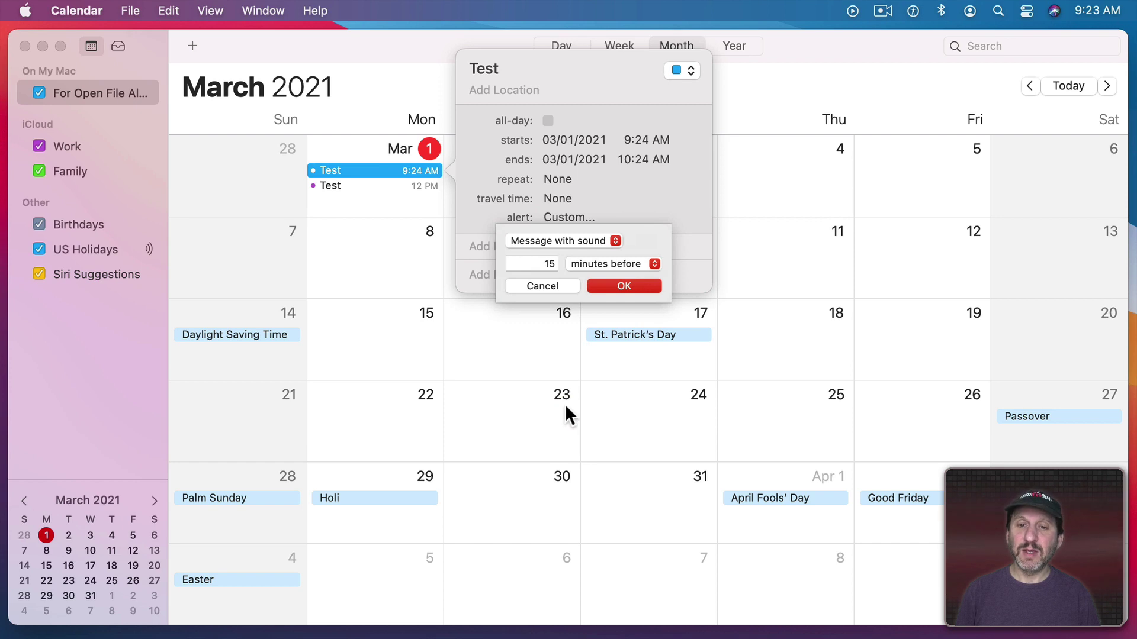
left_click(562, 240)
left_click(559, 275)
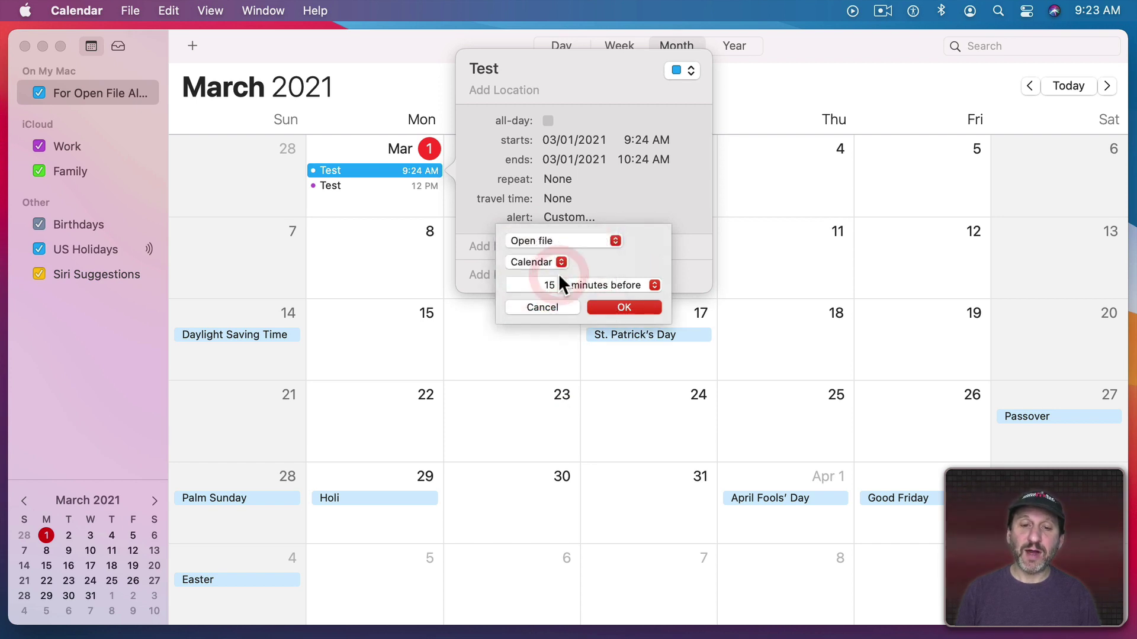
left_click(534, 262)
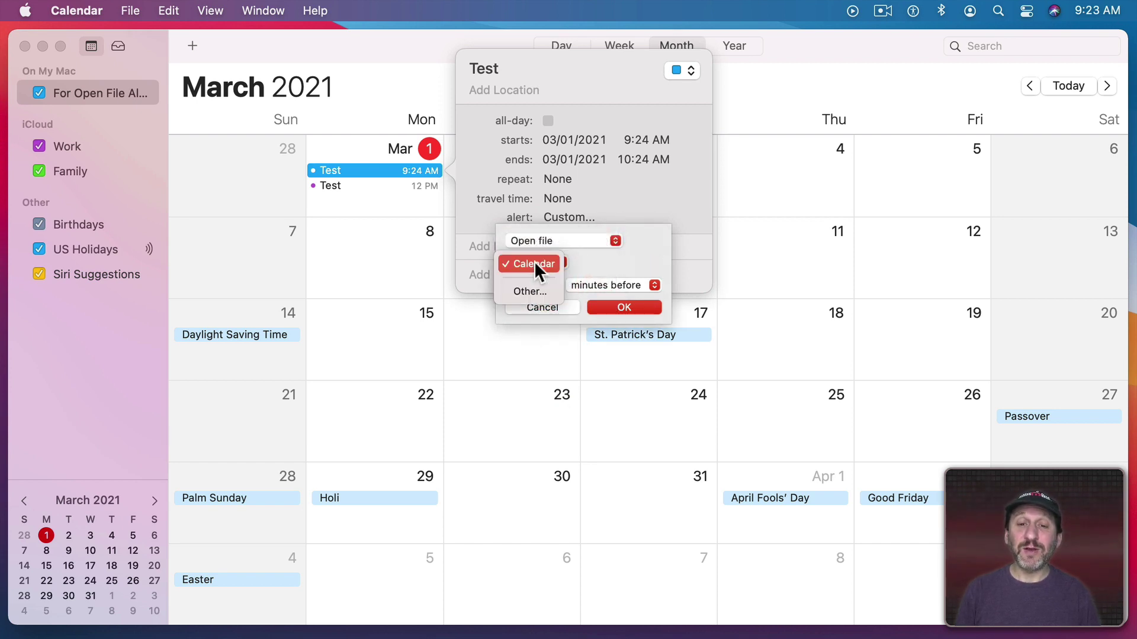
left_click(534, 264)
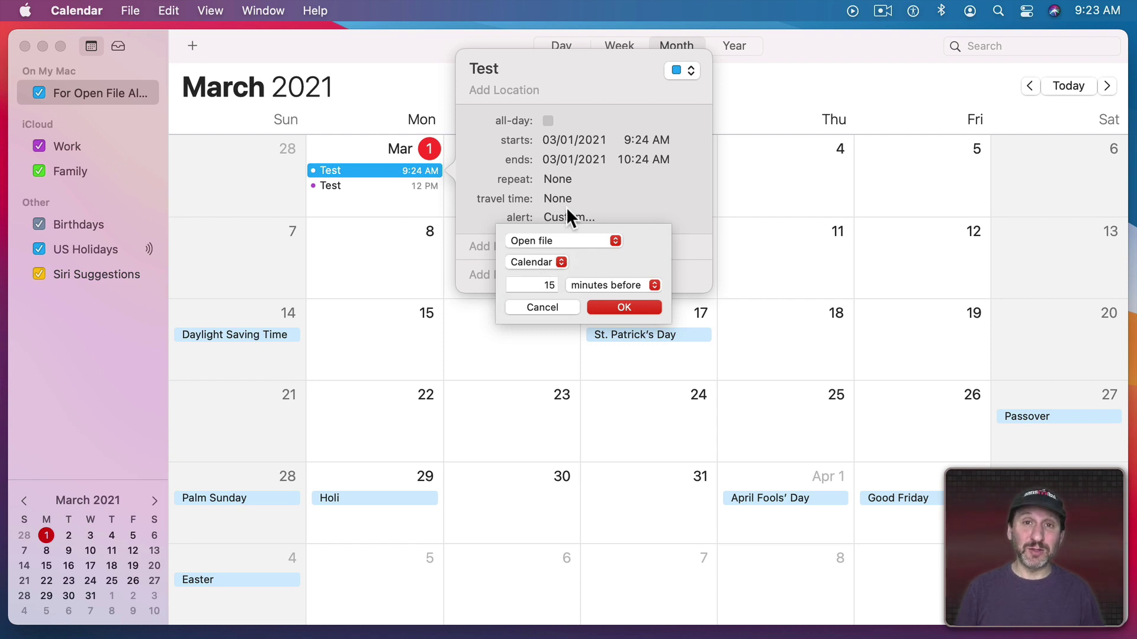
left_click(579, 288)
left_click(587, 270)
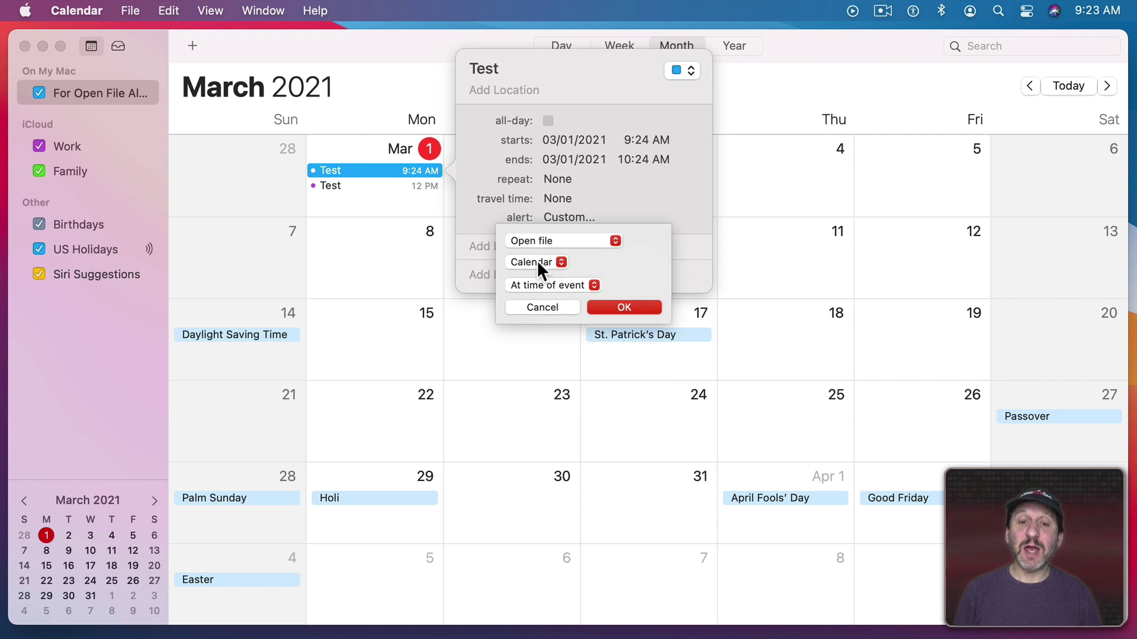
Choose Documents/Info.rtf as the alert's file, confirm, and close the event details.
left_click(538, 263)
left_click(536, 291)
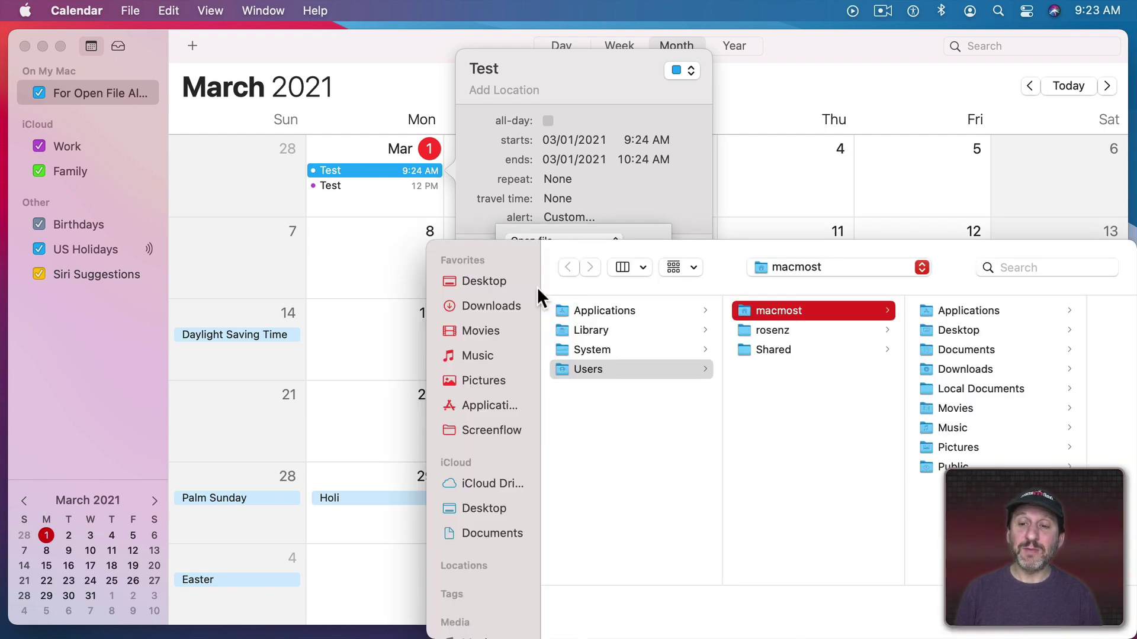
left_click(965, 342)
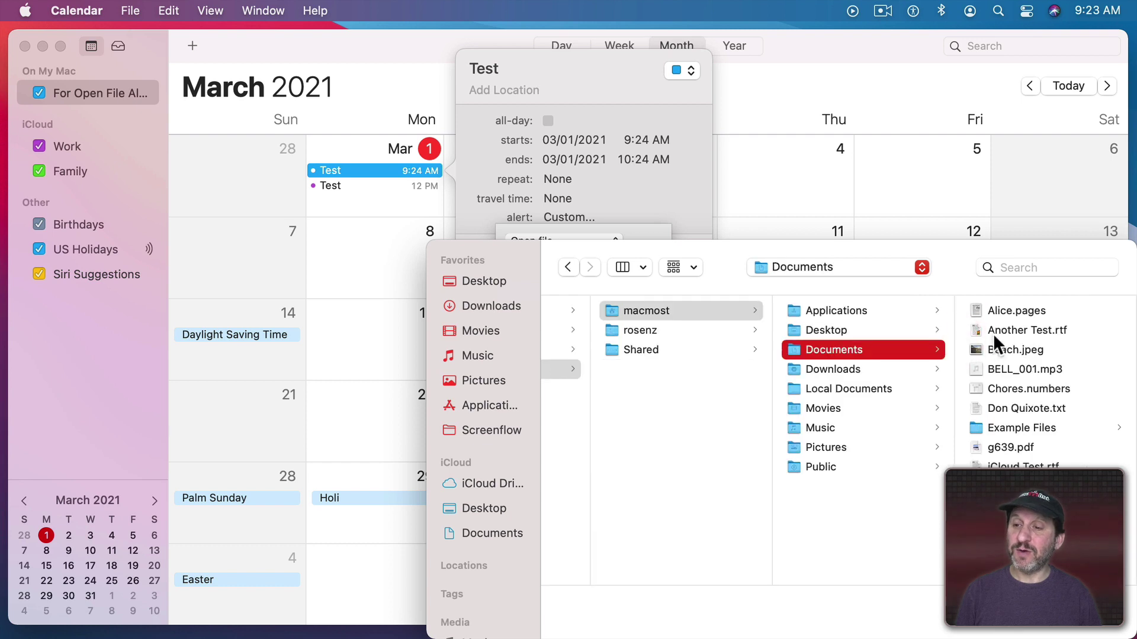
left_click(791, 525)
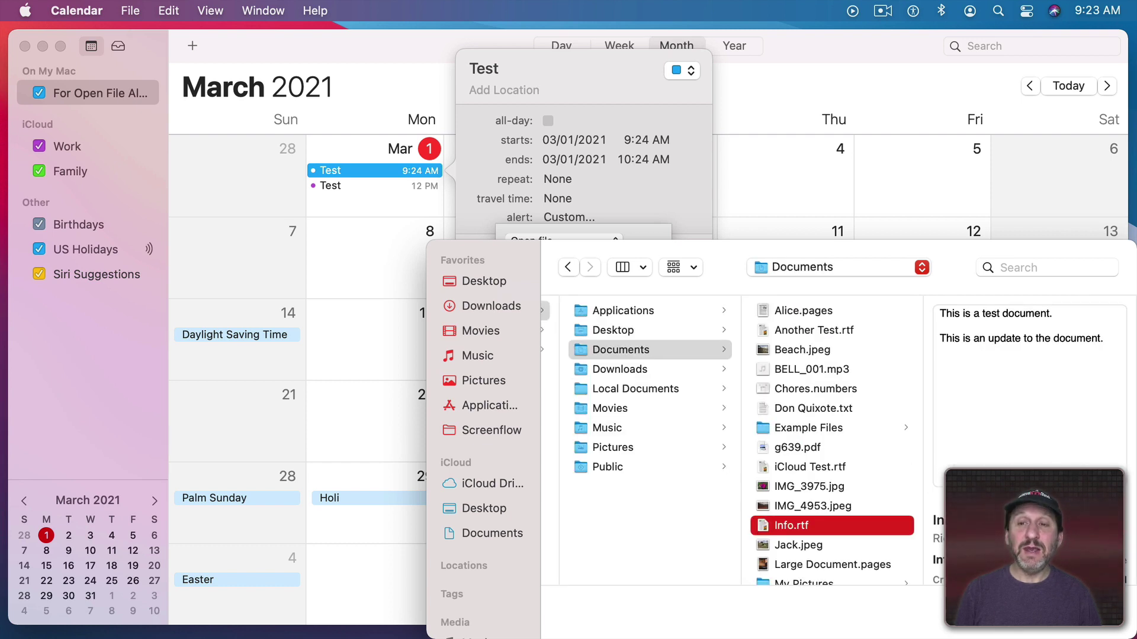
key("Return")
left_click(626, 305)
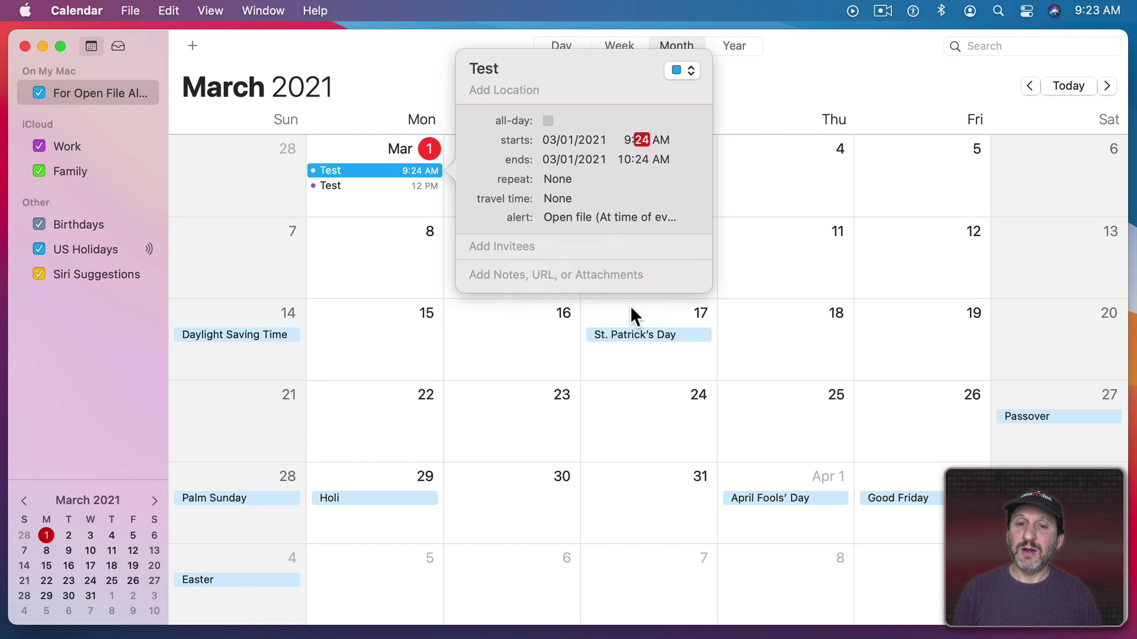
left_click(402, 68)
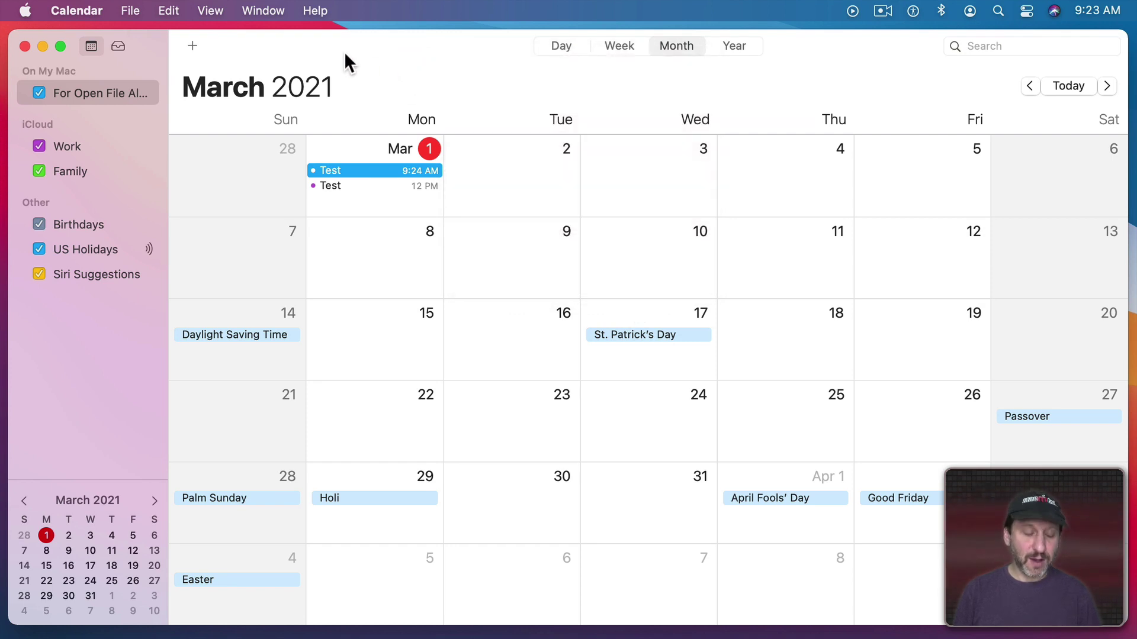
Quit Calendar and let the 9:24 AM alert open Info.rtf in TextEdit.
key("super+q")
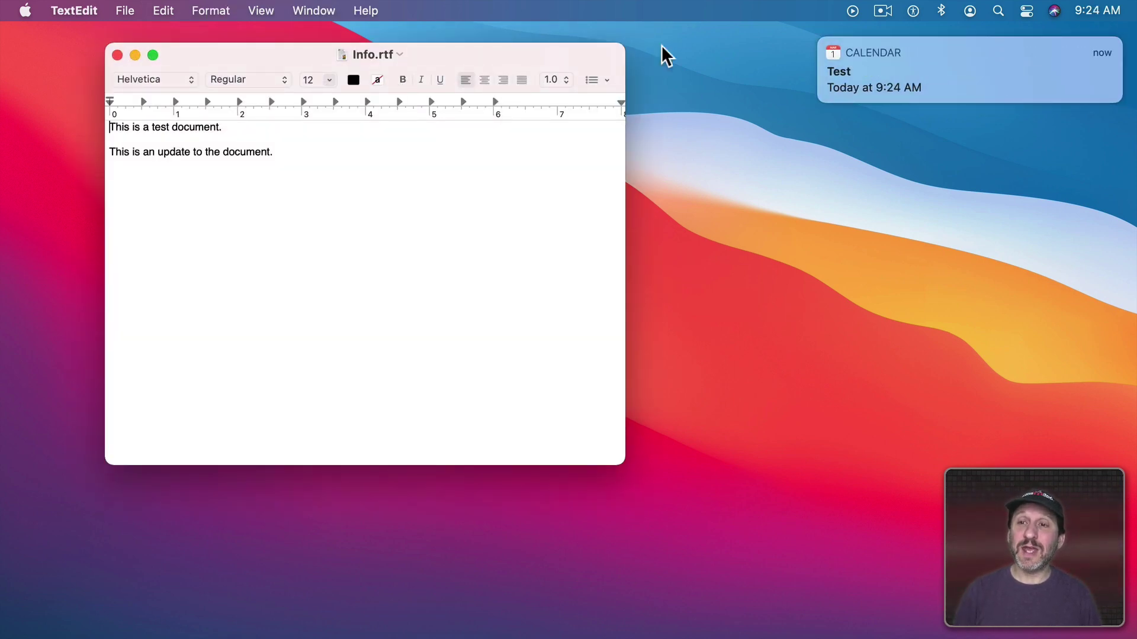
mouse_move(950, 70)
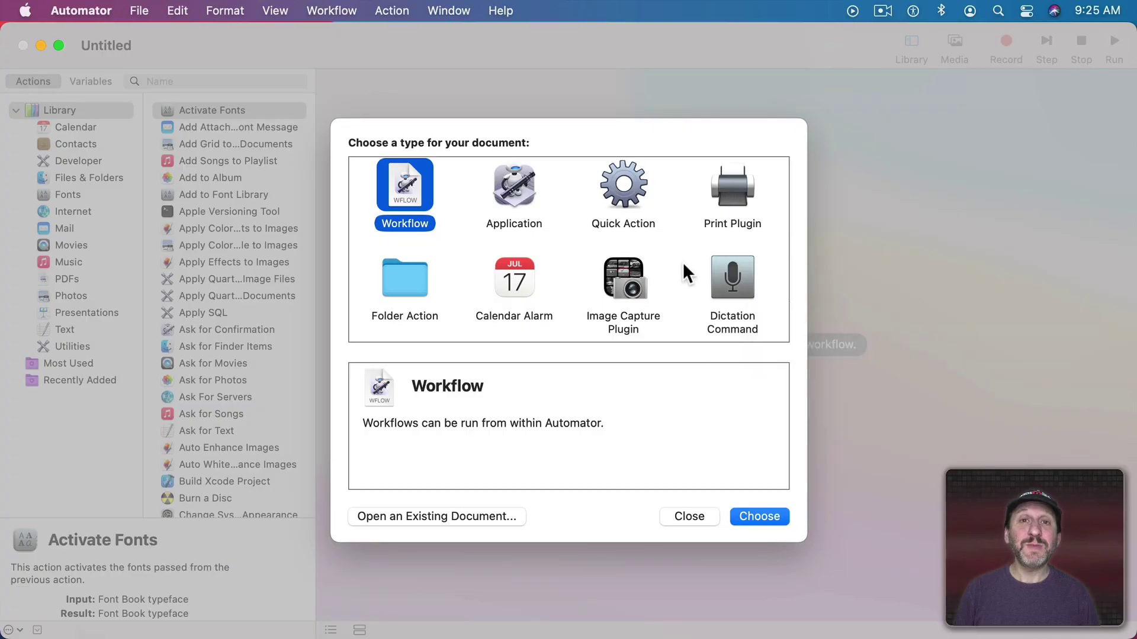
Create an Automator Calendar Alarm workflow and save it as 'Open MacMost Site'.
left_click(535, 277)
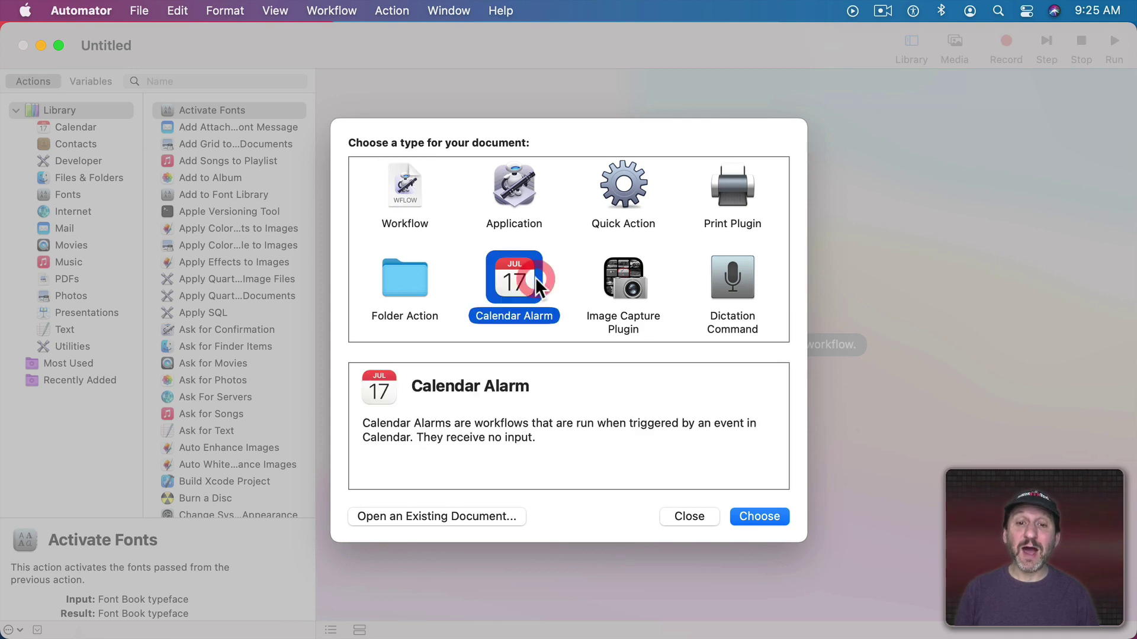
left_click(751, 514)
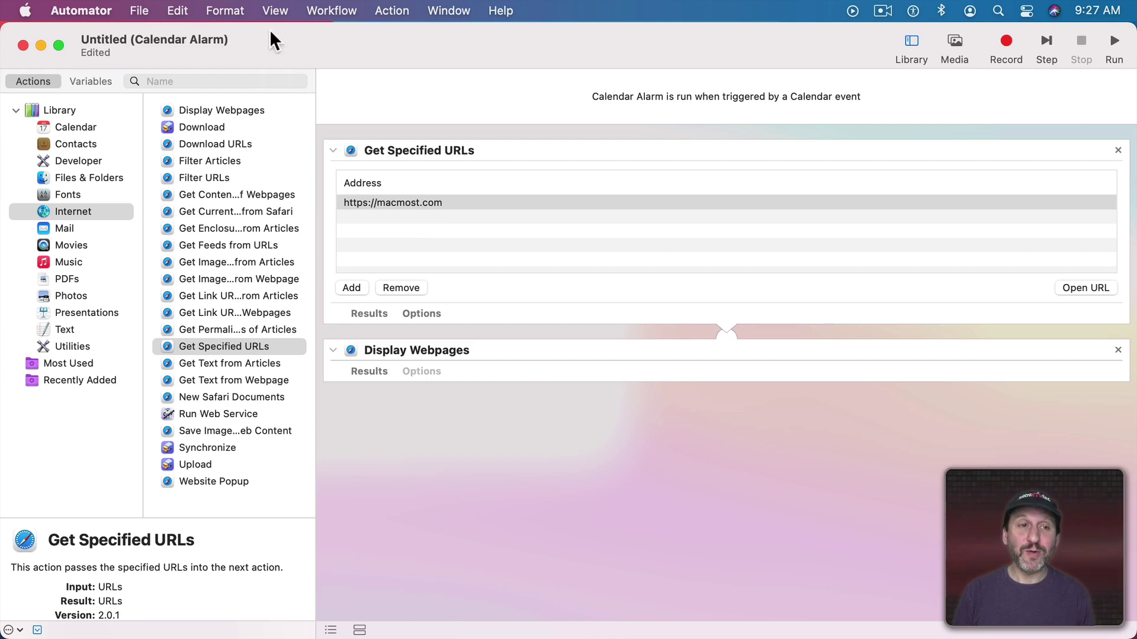
key("super+s")
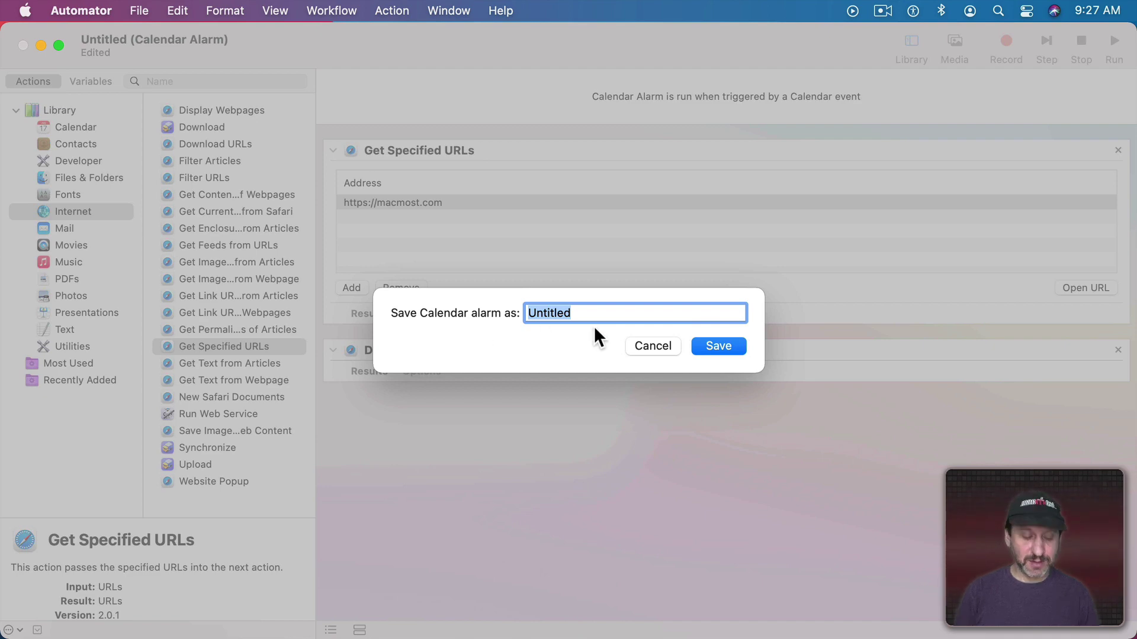
type("Open MacMost")
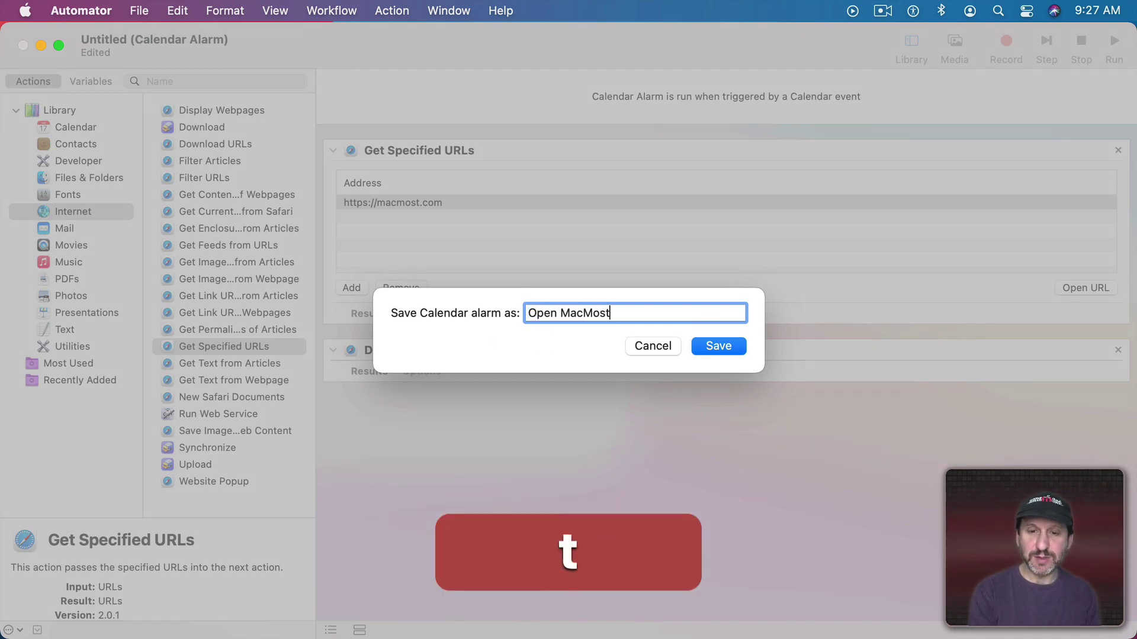
type(" Site")
Save the Open MacMost Site alarm and confirm its Custom alert still opens Open MacMost Site.app.
key("Return")
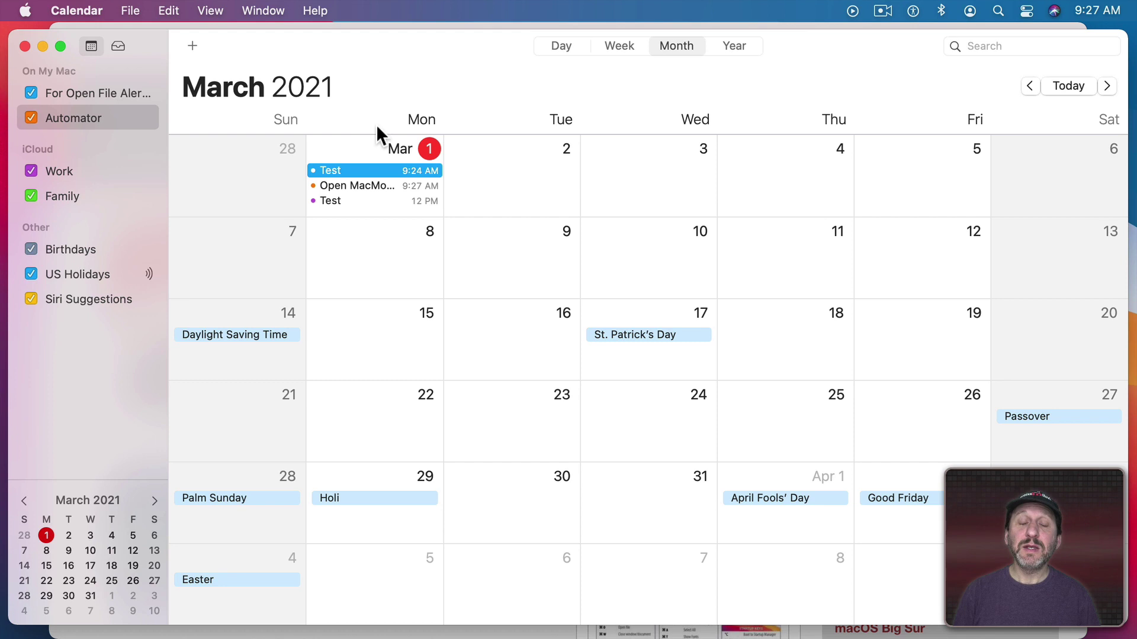
left_click(352, 185)
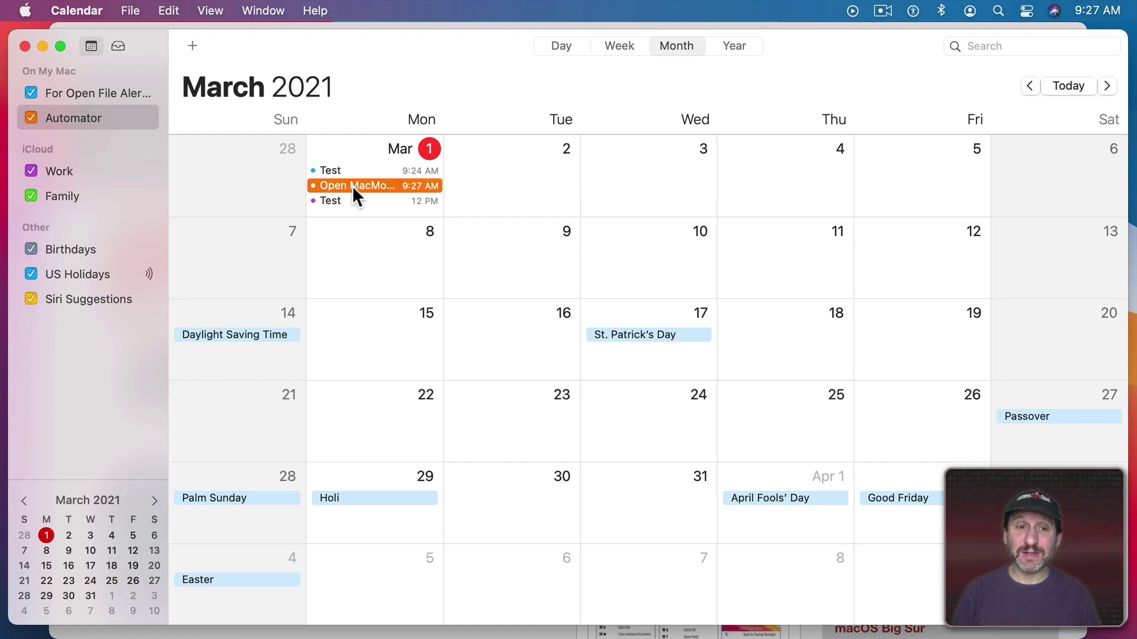
double_click(353, 185)
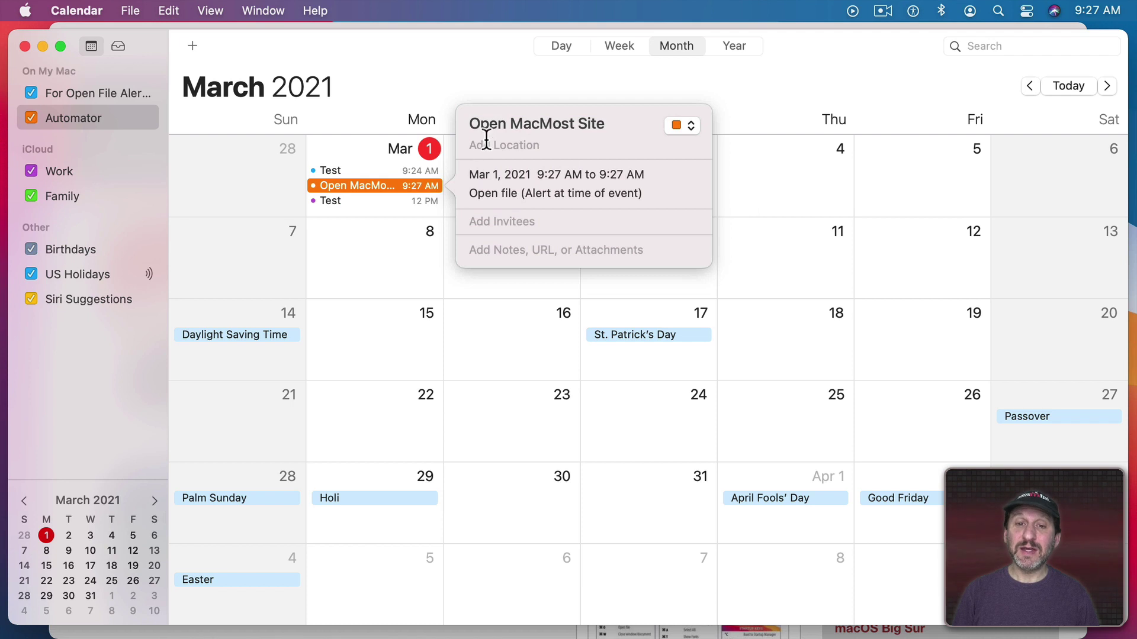
left_click(527, 193)
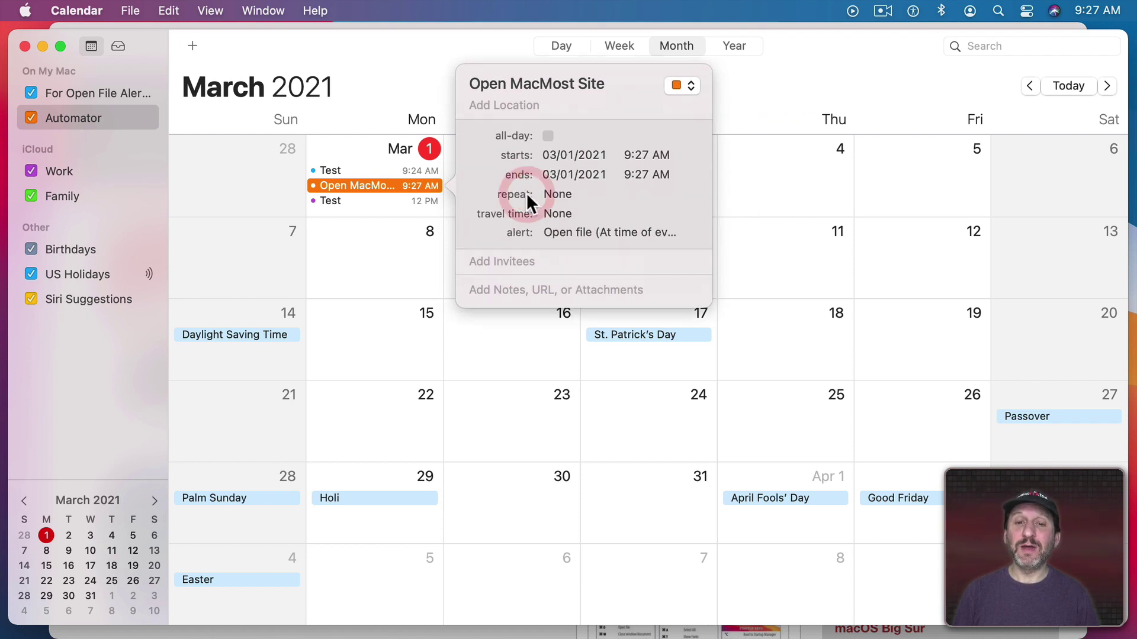
left_click(576, 234)
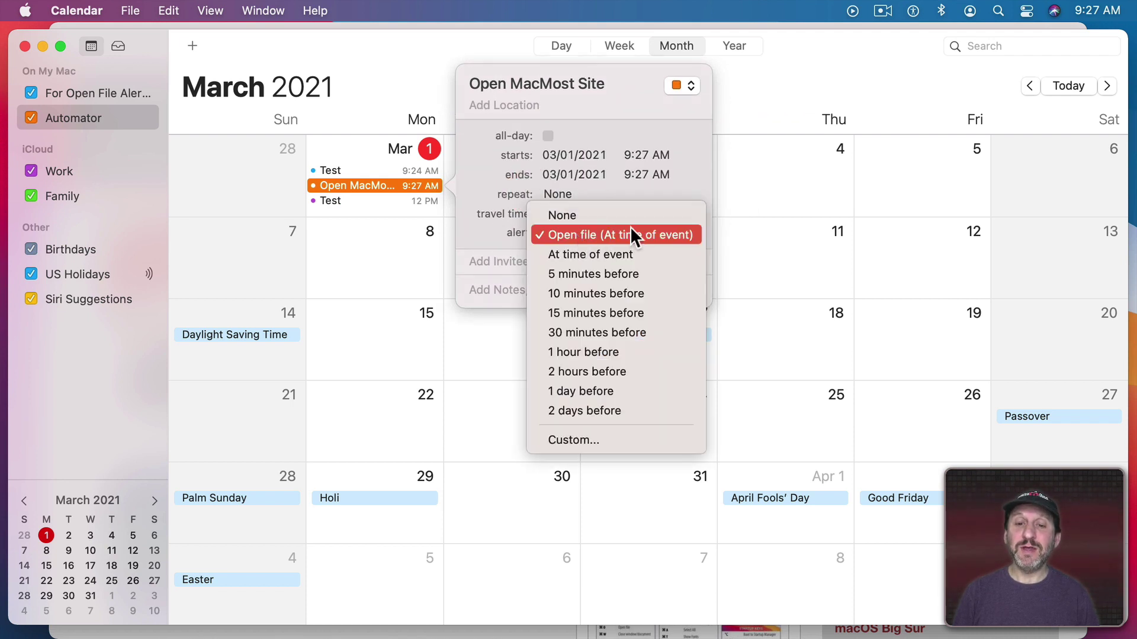
left_click(595, 440)
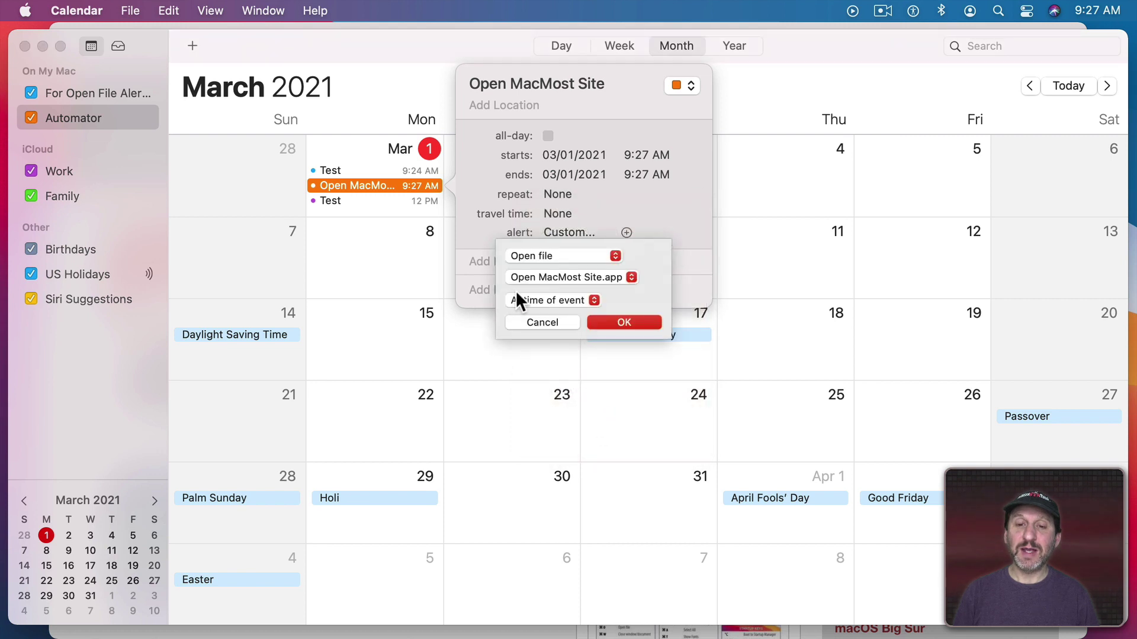
left_click(542, 278)
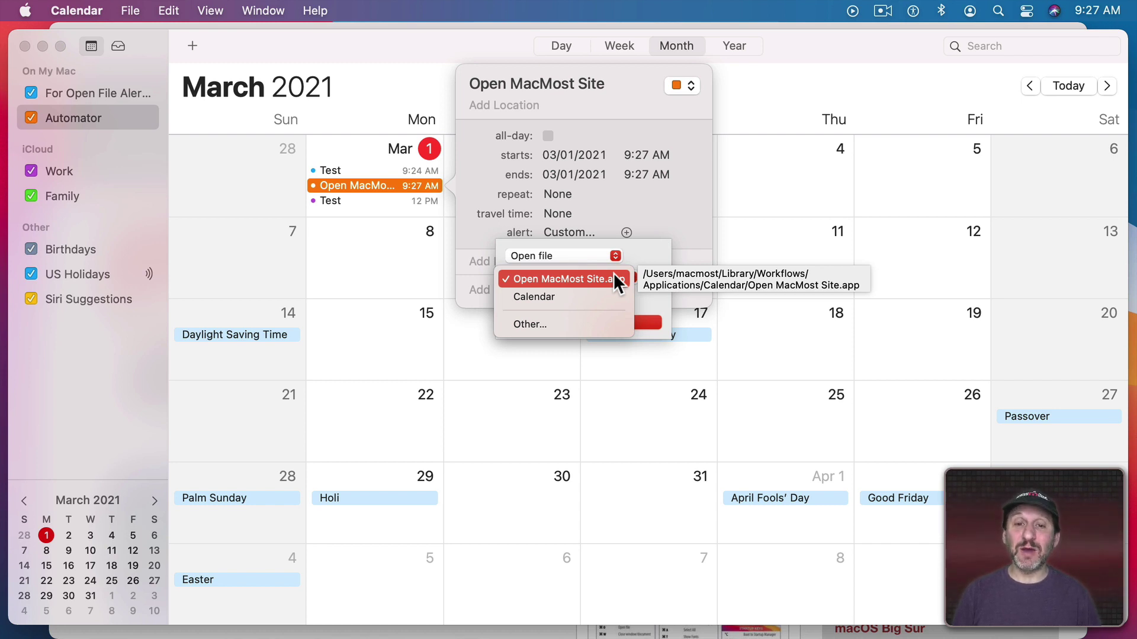
left_click(608, 207)
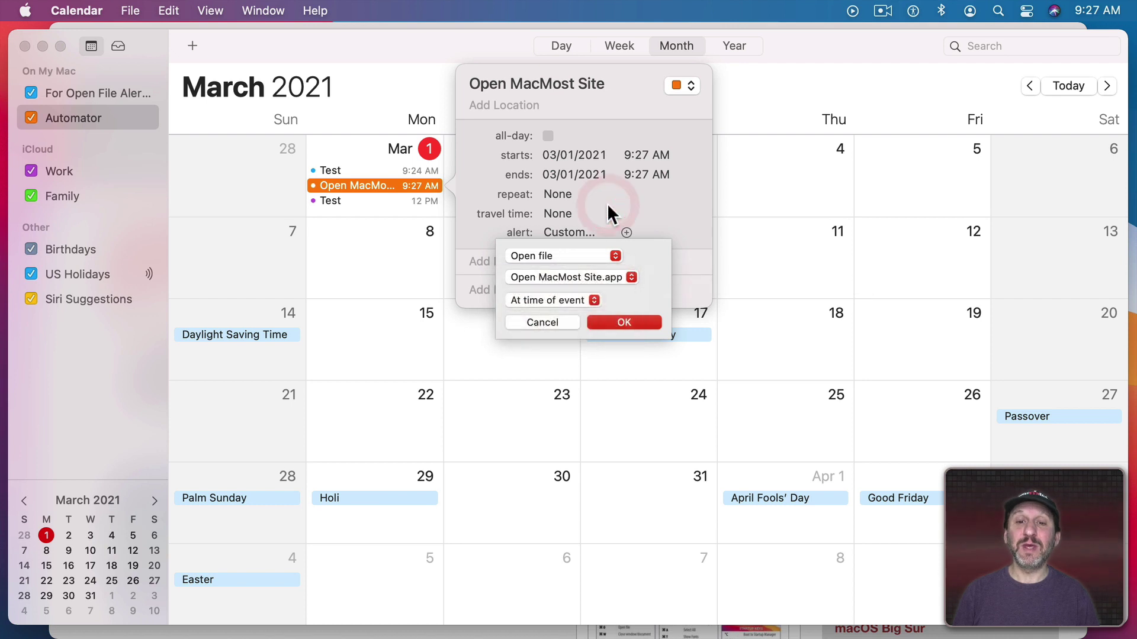
key("Return")
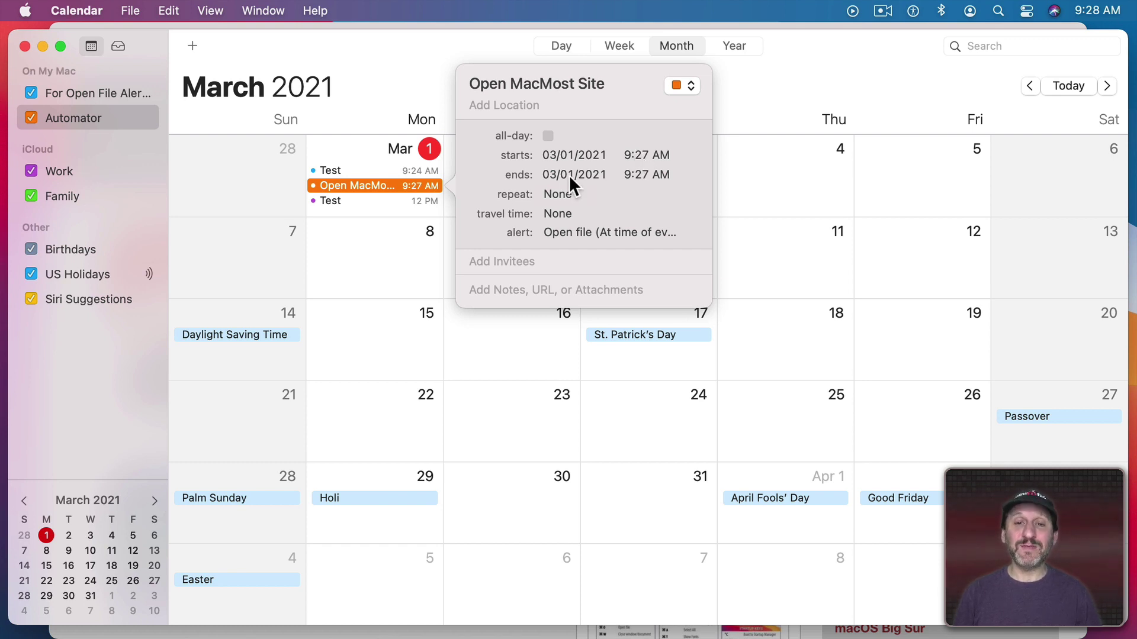
Reschedule the event's start to March 3 with the minutes set to 30 (9:30 AM).
left_click(568, 156)
type("3")
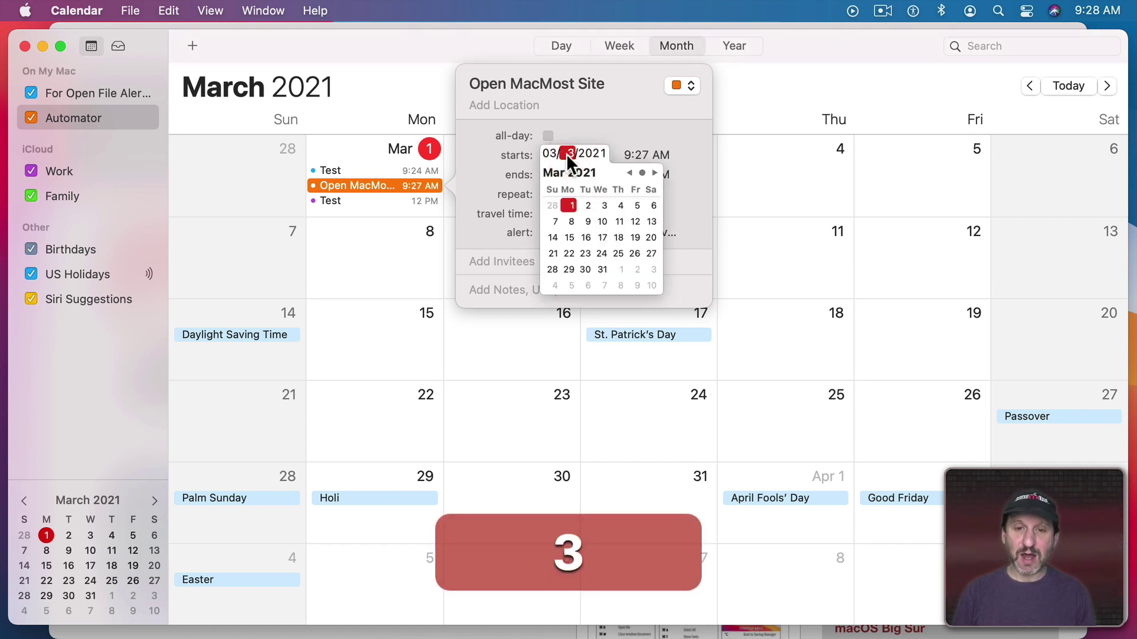
key("Tab")
left_click(632, 137)
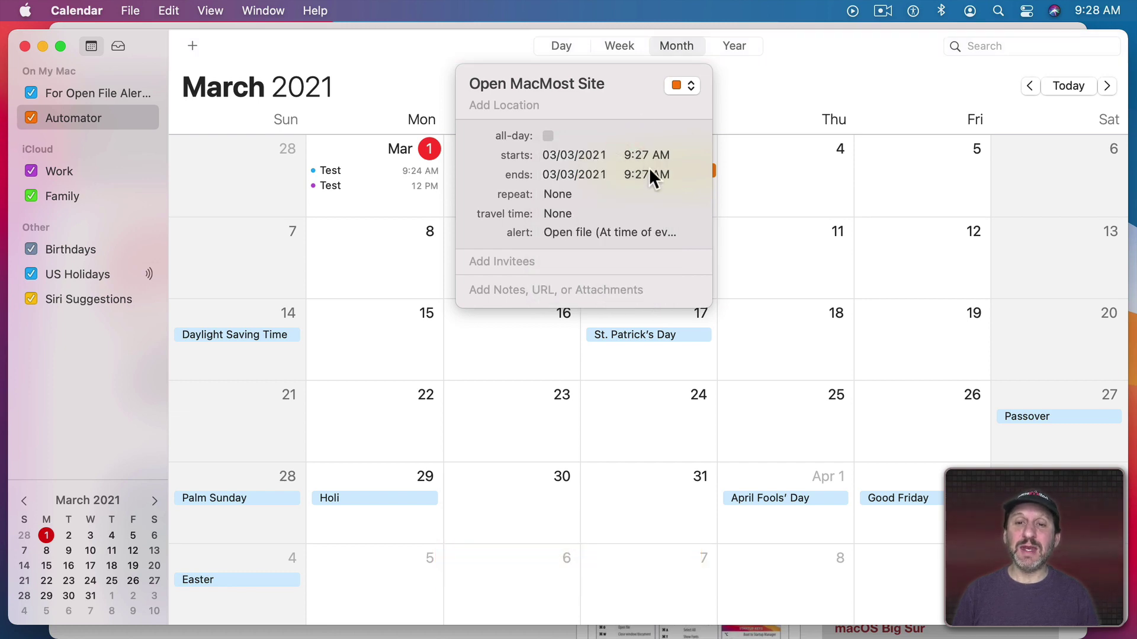
left_click(641, 156)
type("30")
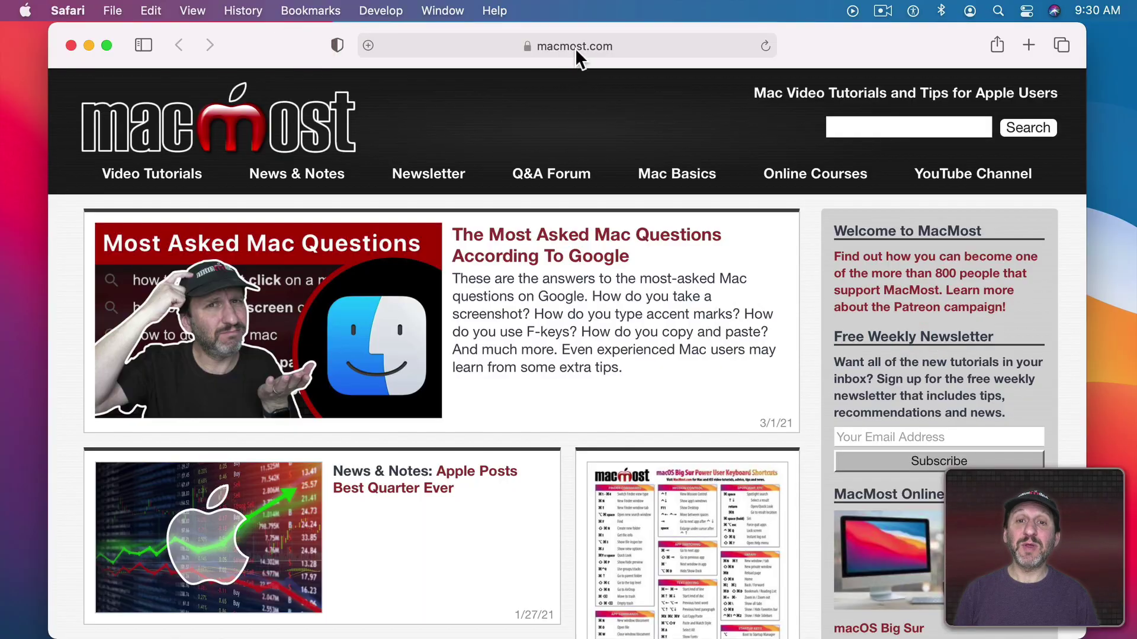
Drag the macmost.com address to the desktop as a .webloc file, hide Safari, and reposition the icon.
left_click(577, 45)
left_click_drag(368, 46, 1116, 143)
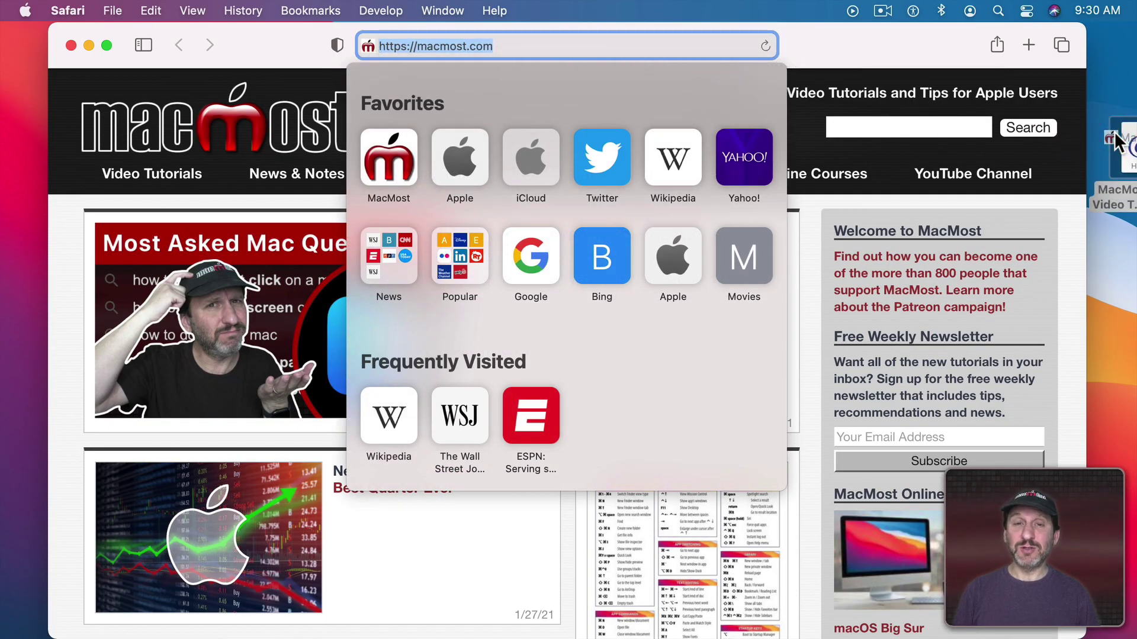
left_click(259, 39)
key("super+h")
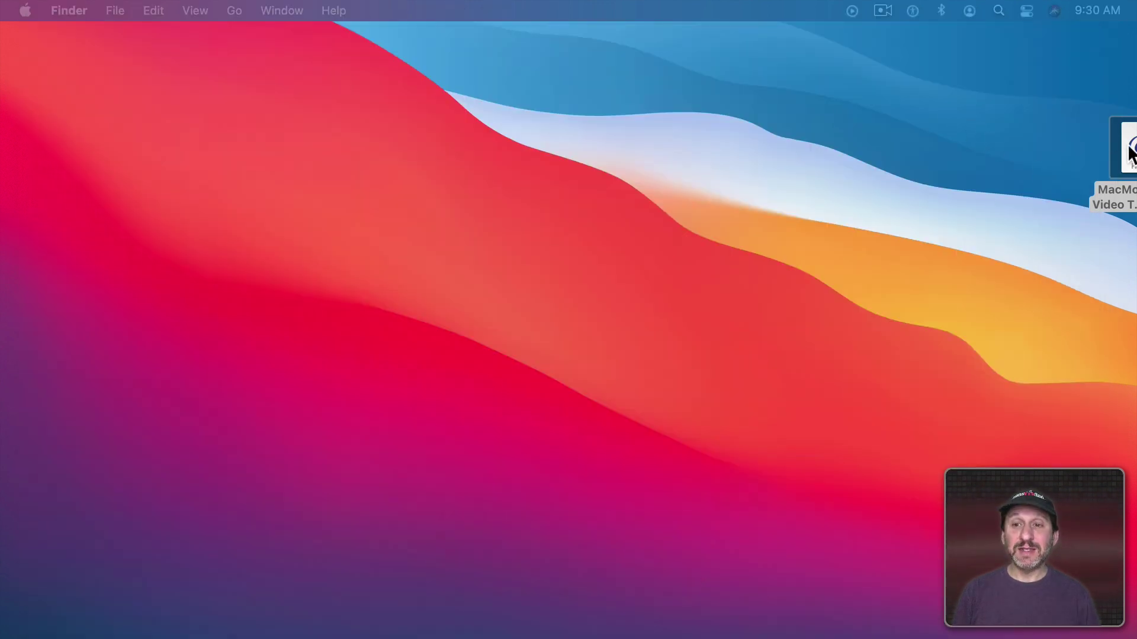
left_click_drag(1129, 153, 781, 115)
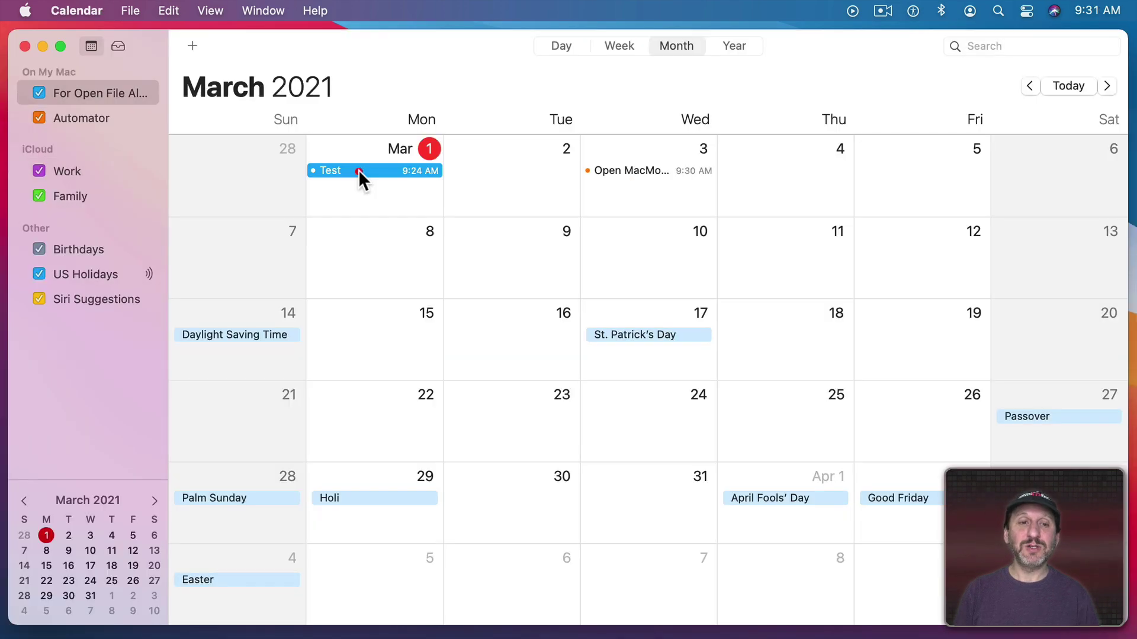
Change the Test event's start minutes to 33, making it 9:33 AM.
double_click(360, 172)
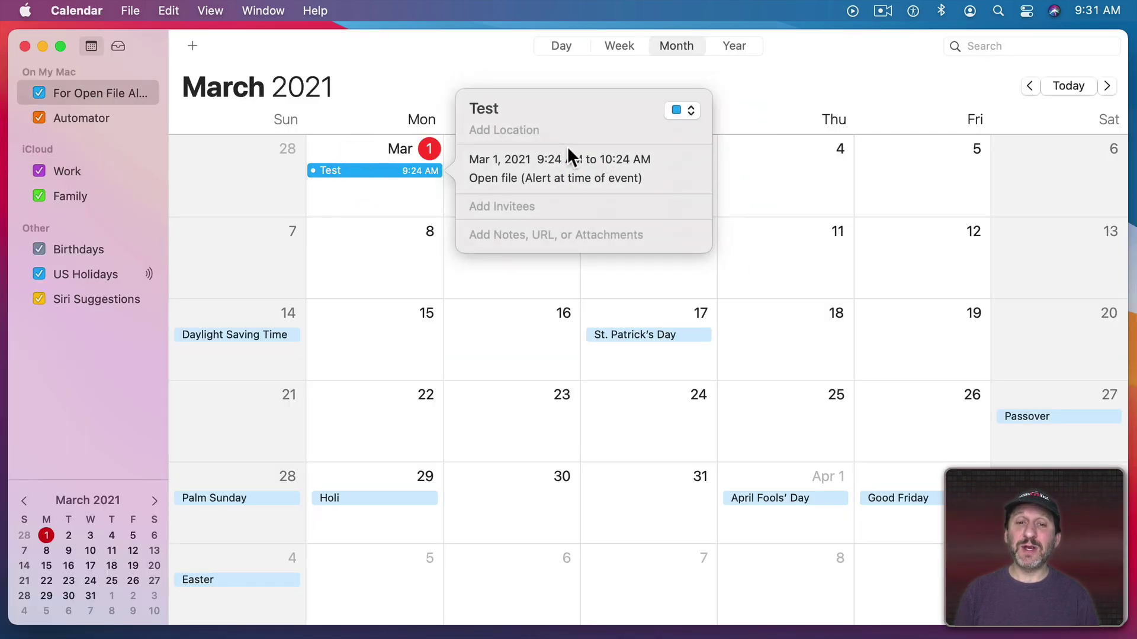
left_click(557, 169)
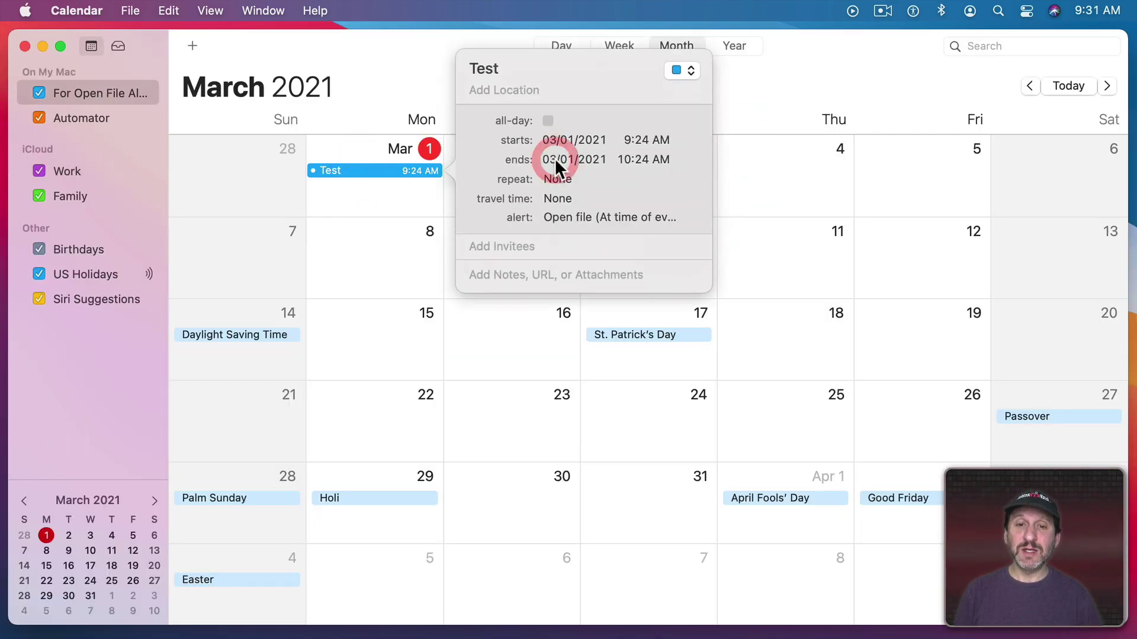
type("33")
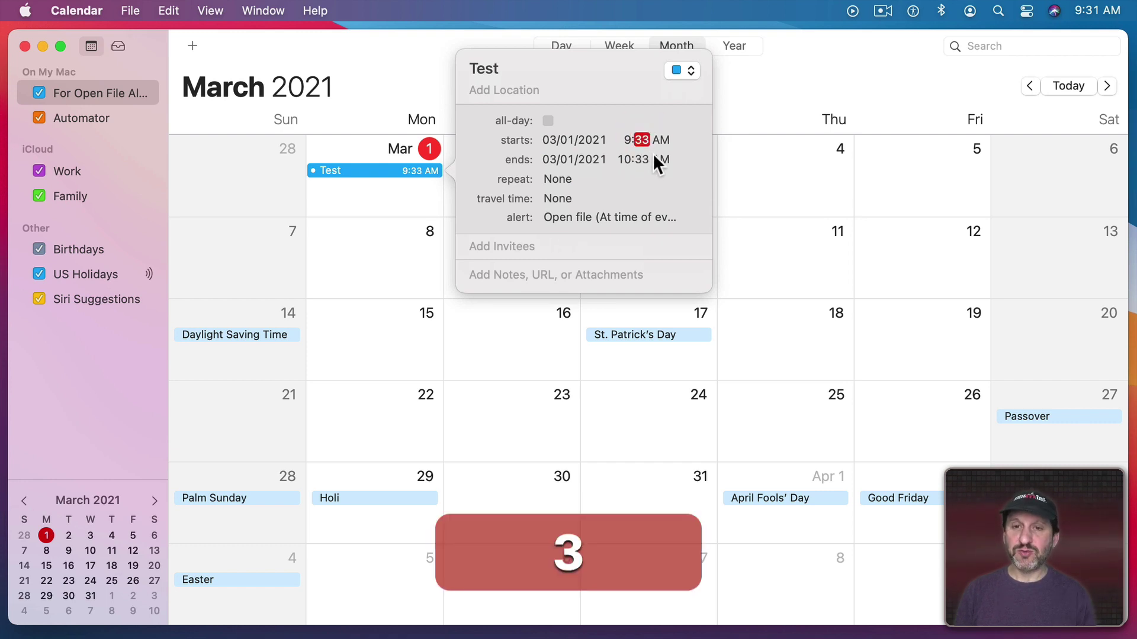
Set the Custom alert to open the MacMost .webloc file on the Desktop instead of Info.rtf.
left_click(568, 217)
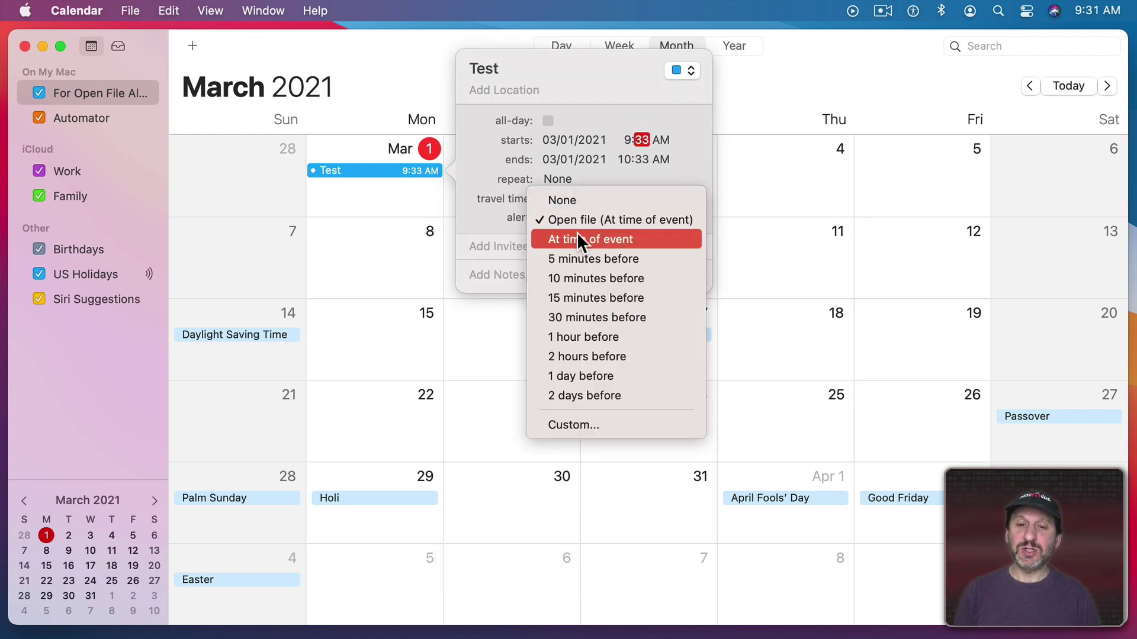
left_click(574, 422)
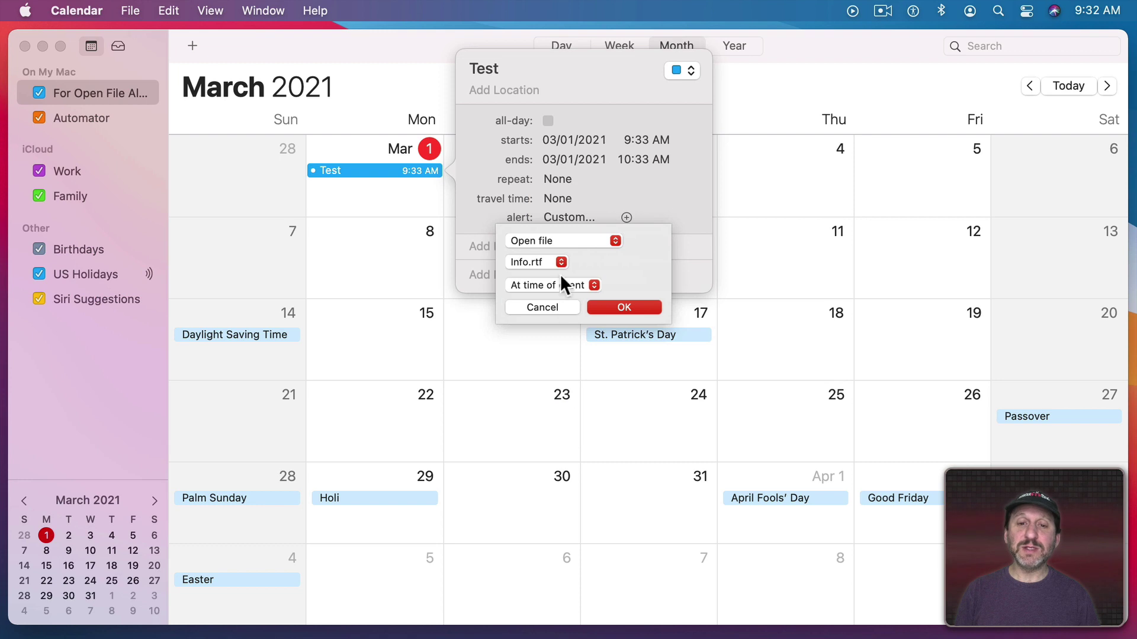
left_click(539, 260)
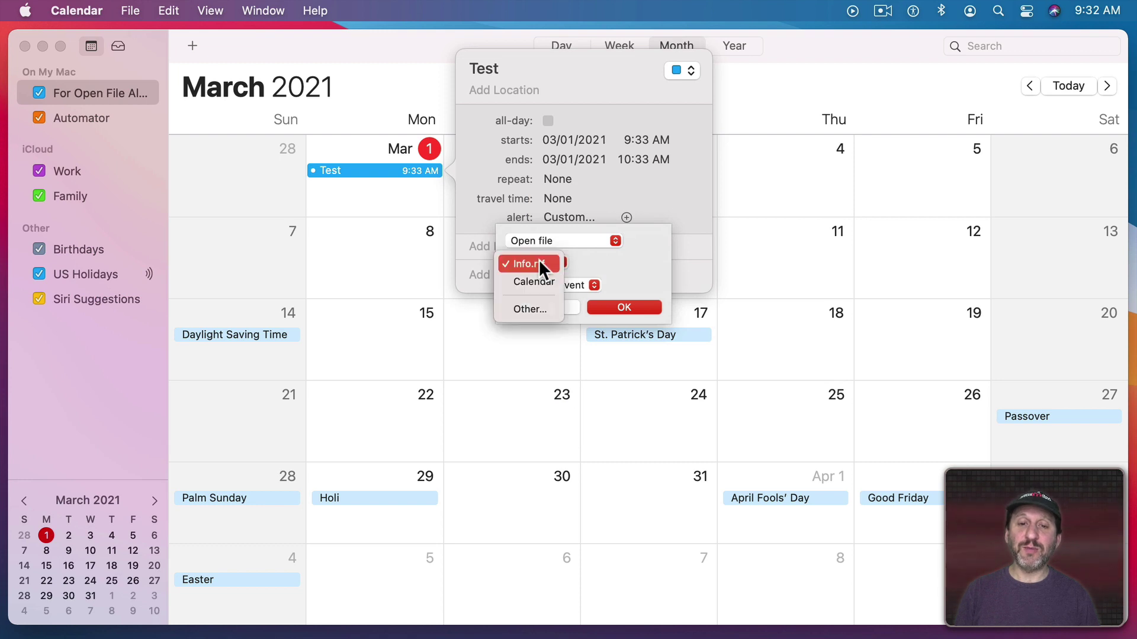
left_click(534, 304)
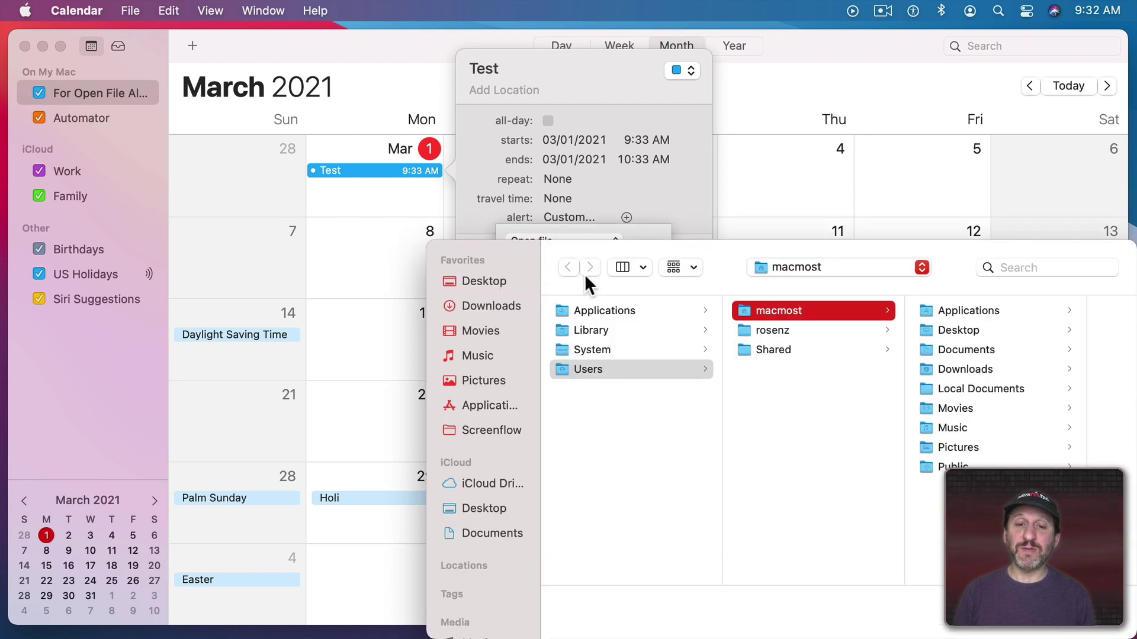
key("cmd+d")
double_click(599, 308)
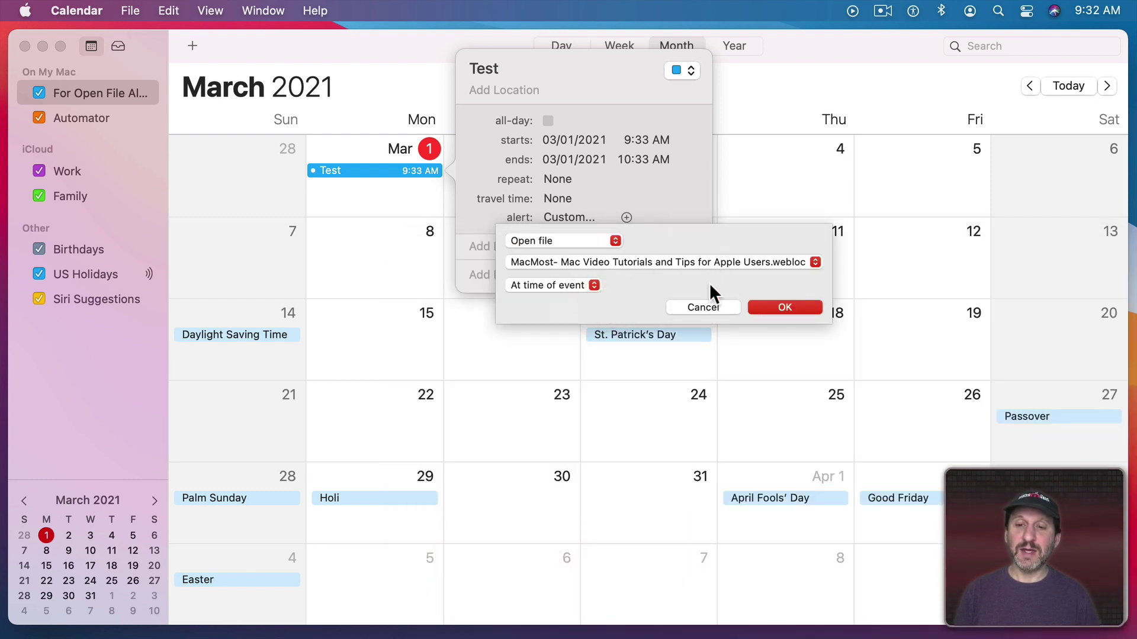
left_click(787, 303)
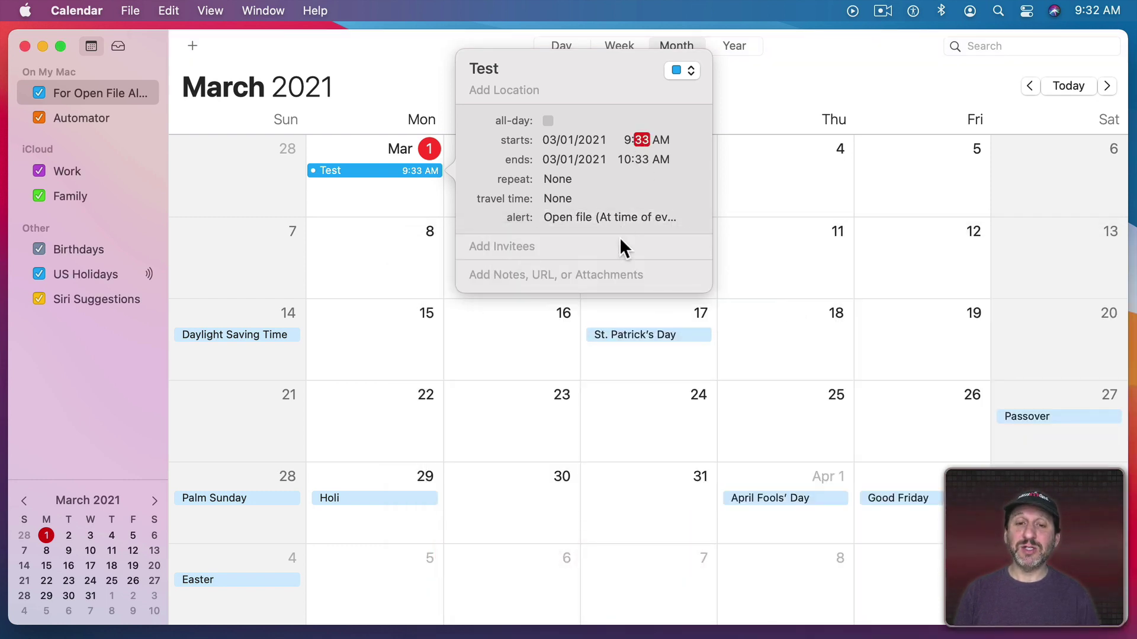
Close the event details, quit Calendar with Cmd+Q, and make the desktop active for the alert.
left_click(425, 69)
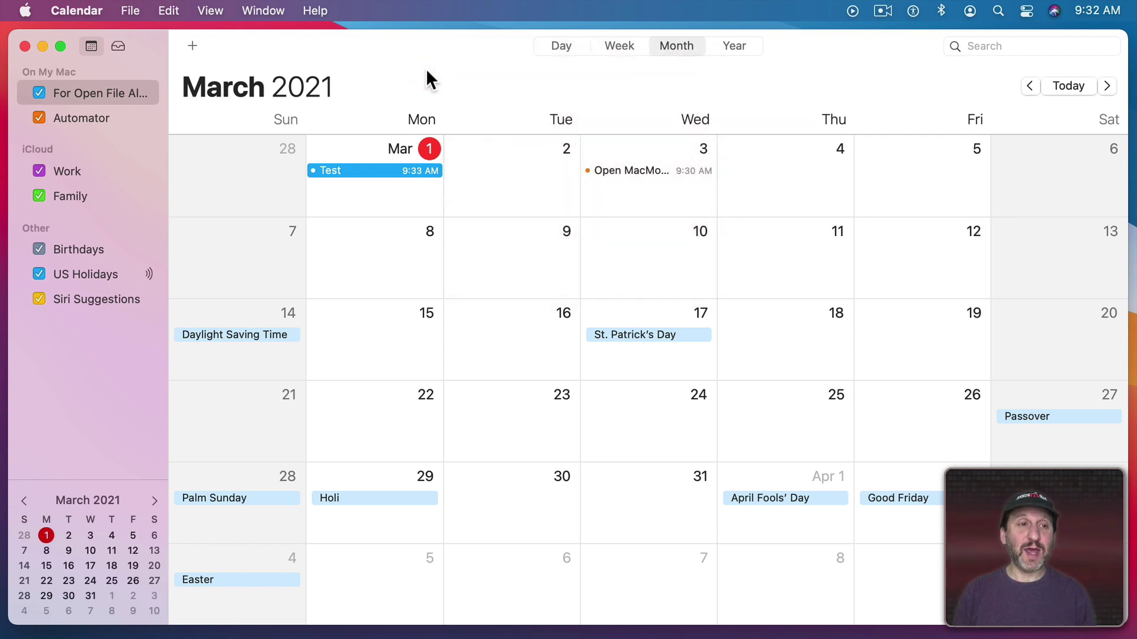
key("cmd+q")
left_click(393, 96)
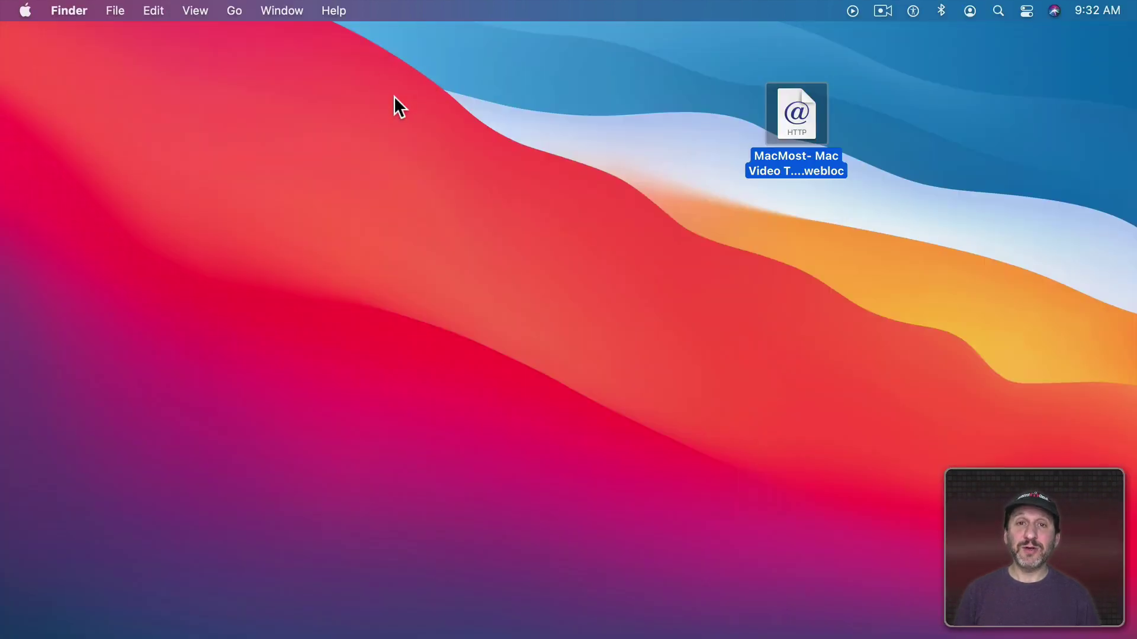